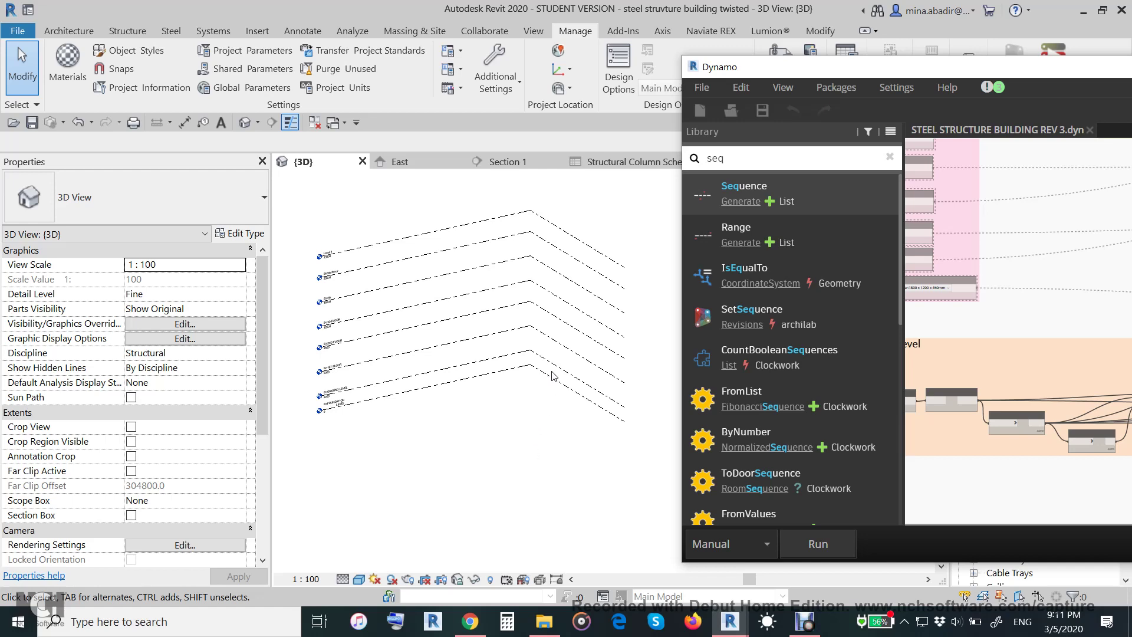
- Examine the INPUT GEOMETRY, INPUT, CORE and lowest level groups of the STEEL STRUCTURE BUILDING REV 3 graph
{"action": "left_click_drag", "start_coordinate": [743, 67], "coordinate": [369, 73]}
{"action": "scroll", "coordinate": [765, 299], "scroll_direction": "down", "scroll_amount": 3}
{"action": "scroll", "coordinate": [766, 299], "scroll_direction": "down", "scroll_amount": 2}
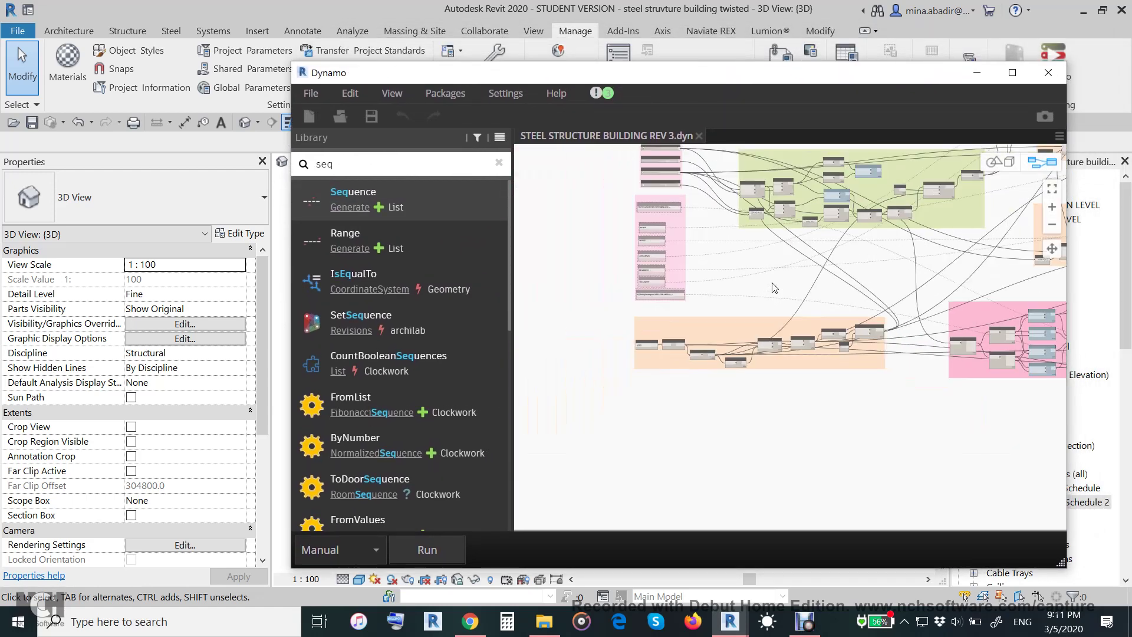
{"action": "middle_click_drag", "start_coordinate": [766, 299], "coordinate": [553, 316]}
{"action": "scroll", "coordinate": [533, 318], "scroll_direction": "up", "scroll_amount": 3}
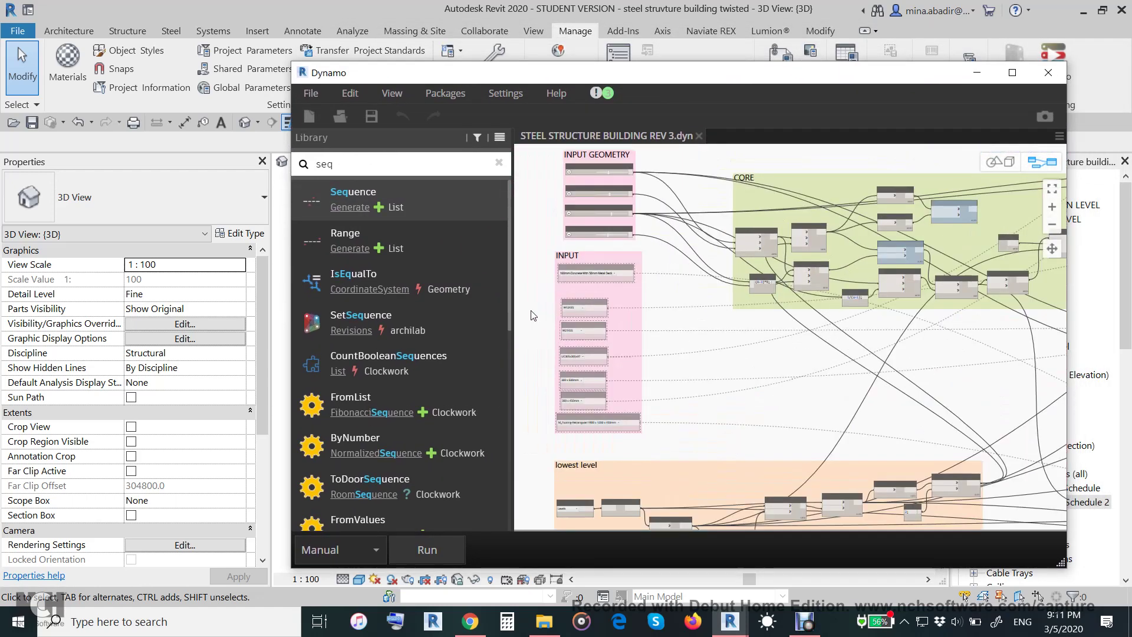
{"action": "scroll", "coordinate": [739, 373], "scroll_direction": "down", "scroll_amount": 1}
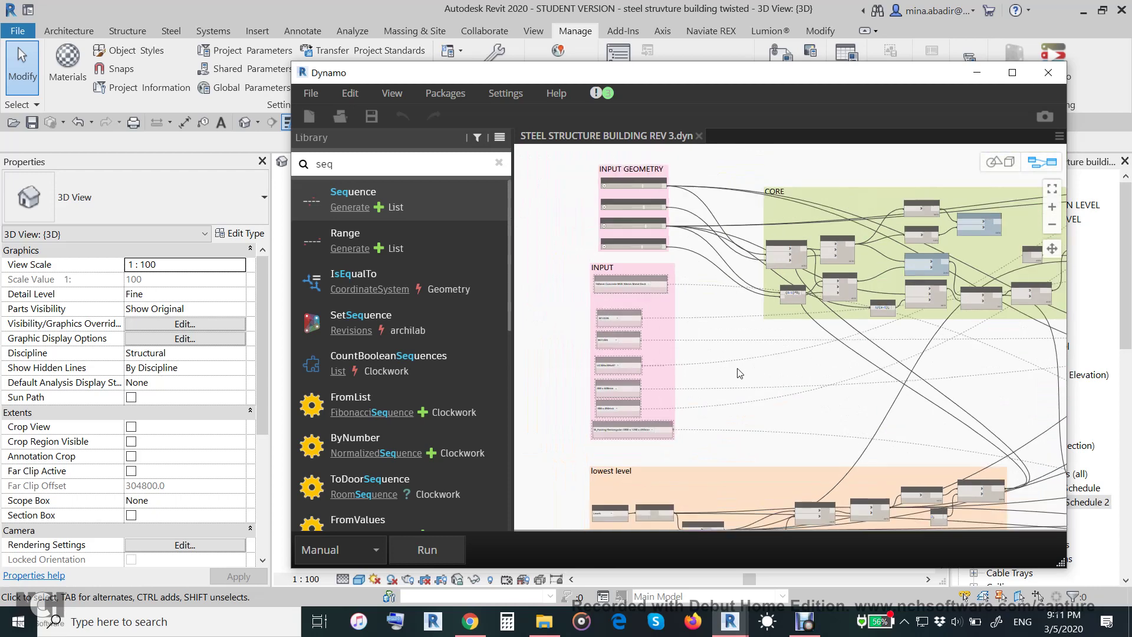
{"action": "scroll", "coordinate": [811, 387], "scroll_direction": "down", "scroll_amount": 1}
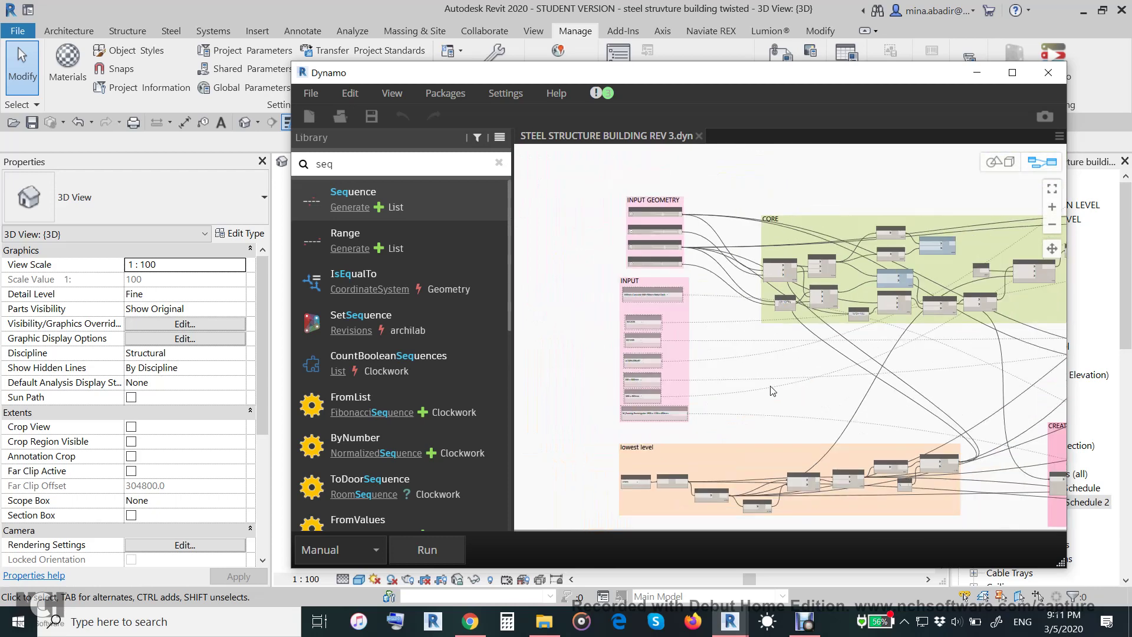
{"action": "middle_click_drag", "start_coordinate": [770, 386], "coordinate": [695, 382]}
{"action": "scroll", "coordinate": [793, 395], "scroll_direction": "down", "scroll_amount": 1}
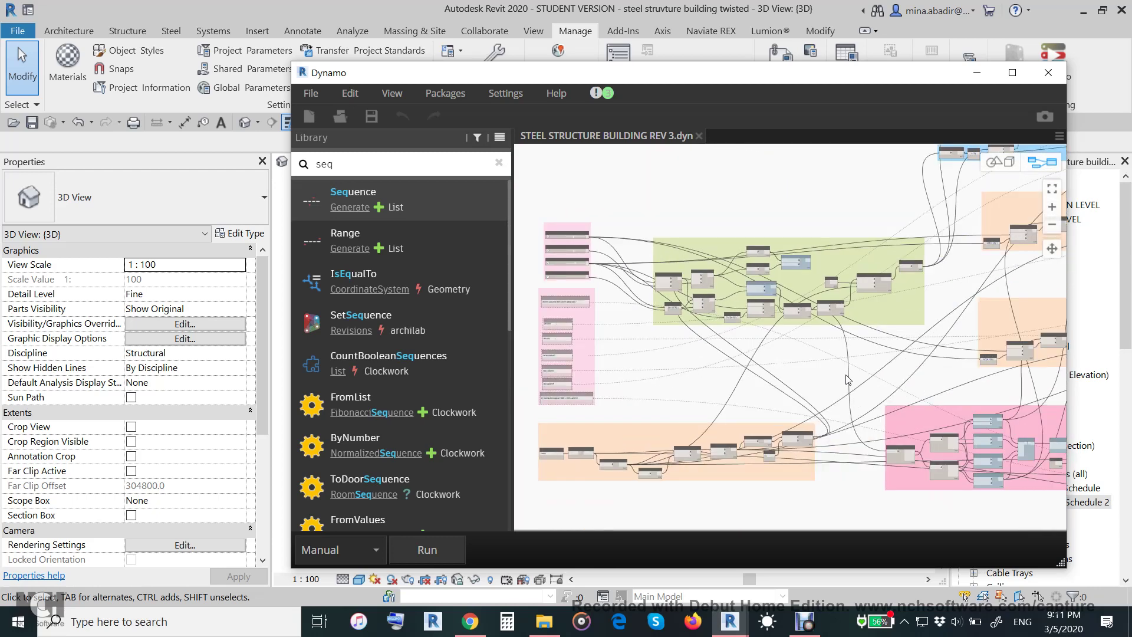
- Examine the floor, beam, column, ground beam and foundation groups of the graph, ending back at the input groups
{"action": "middle_click_drag", "start_coordinate": [849, 379], "coordinate": [814, 389]}
{"action": "scroll", "coordinate": [759, 405], "scroll_direction": "up", "scroll_amount": 2}
{"action": "scroll", "coordinate": [741, 403], "scroll_direction": "down", "scroll_amount": 1}
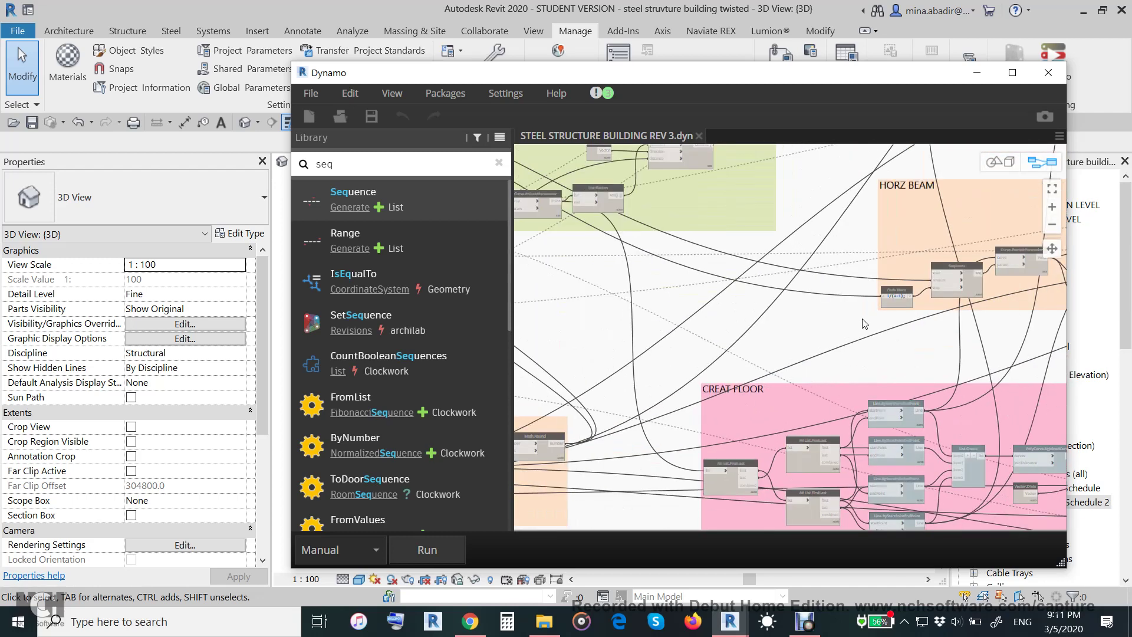
{"action": "scroll", "coordinate": [790, 395], "scroll_direction": "up", "scroll_amount": 1}
{"action": "scroll", "coordinate": [790, 395], "scroll_direction": "down", "scroll_amount": 1}
{"action": "scroll", "coordinate": [800, 342], "scroll_direction": "up", "scroll_amount": 1}
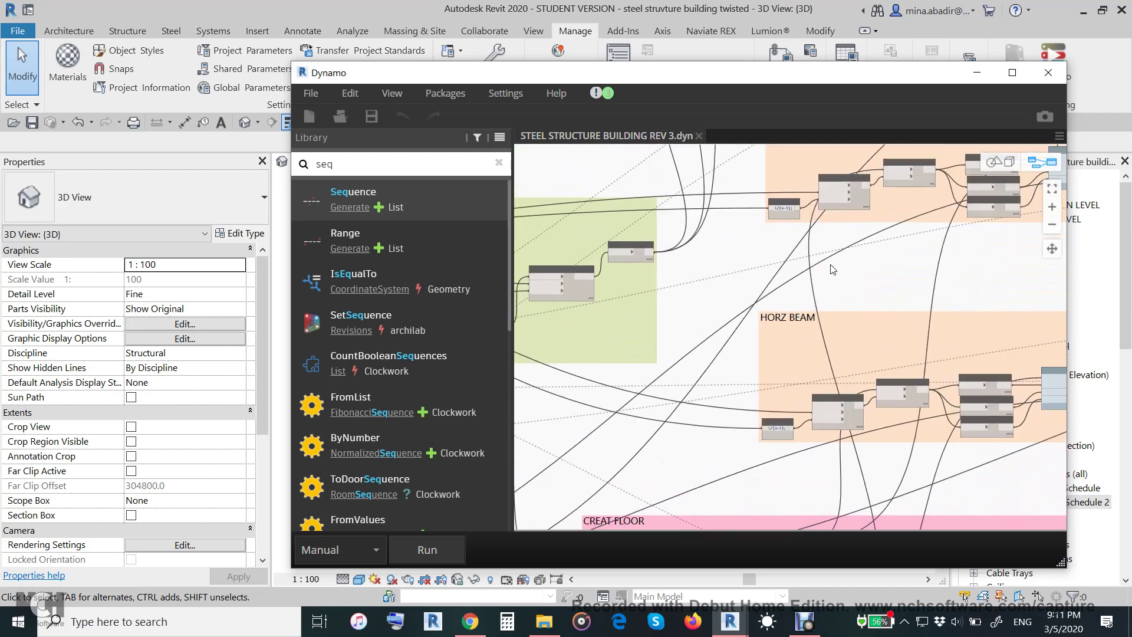
{"action": "middle_click_drag", "start_coordinate": [833, 270], "coordinate": [814, 527]}
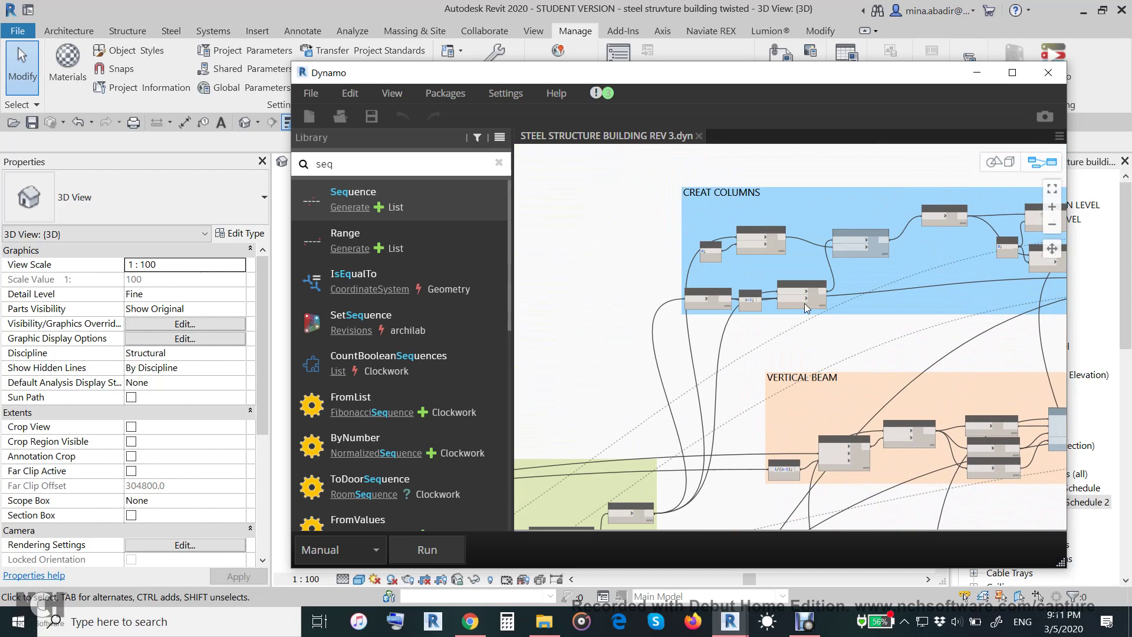
{"action": "scroll", "coordinate": [703, 296], "scroll_direction": "down", "scroll_amount": 3}
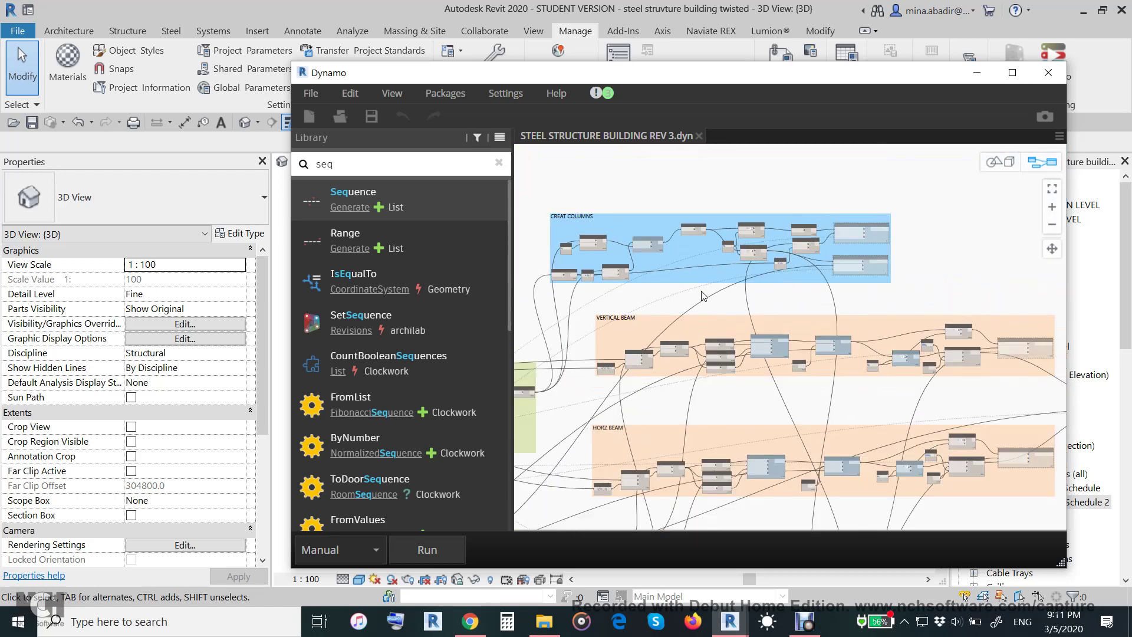
{"action": "scroll", "coordinate": [649, 377], "scroll_direction": "down", "scroll_amount": 2}
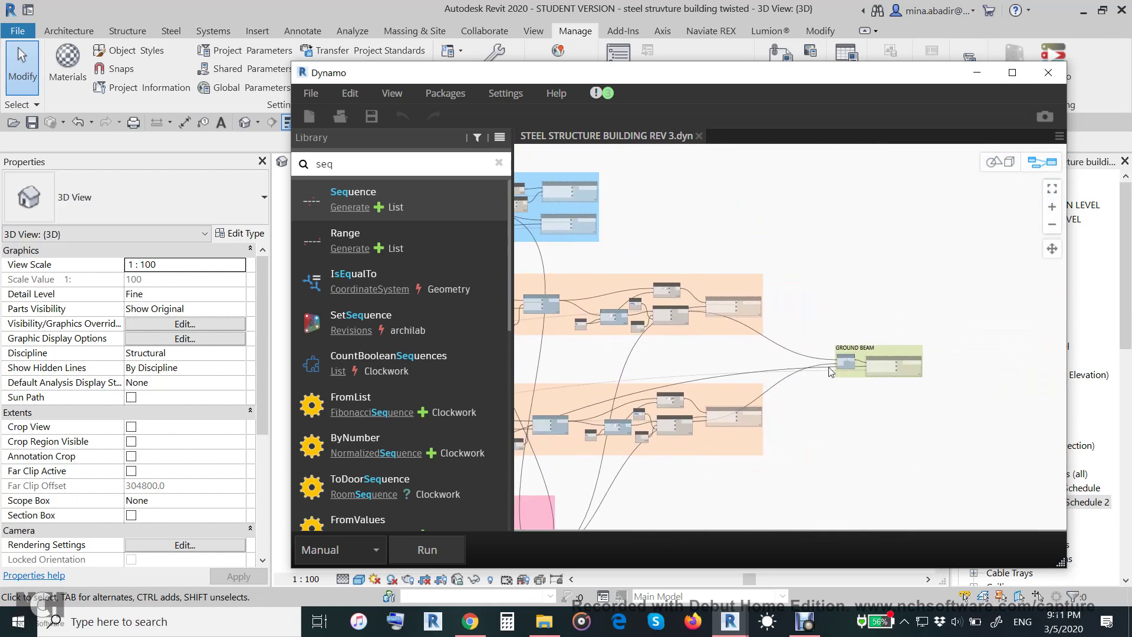
{"action": "scroll", "coordinate": [843, 406], "scroll_direction": "up", "scroll_amount": 3}
{"action": "middle_click_drag", "start_coordinate": [885, 384], "coordinate": [934, 331]}
{"action": "scroll", "coordinate": [906, 406], "scroll_direction": "down", "scroll_amount": 3}
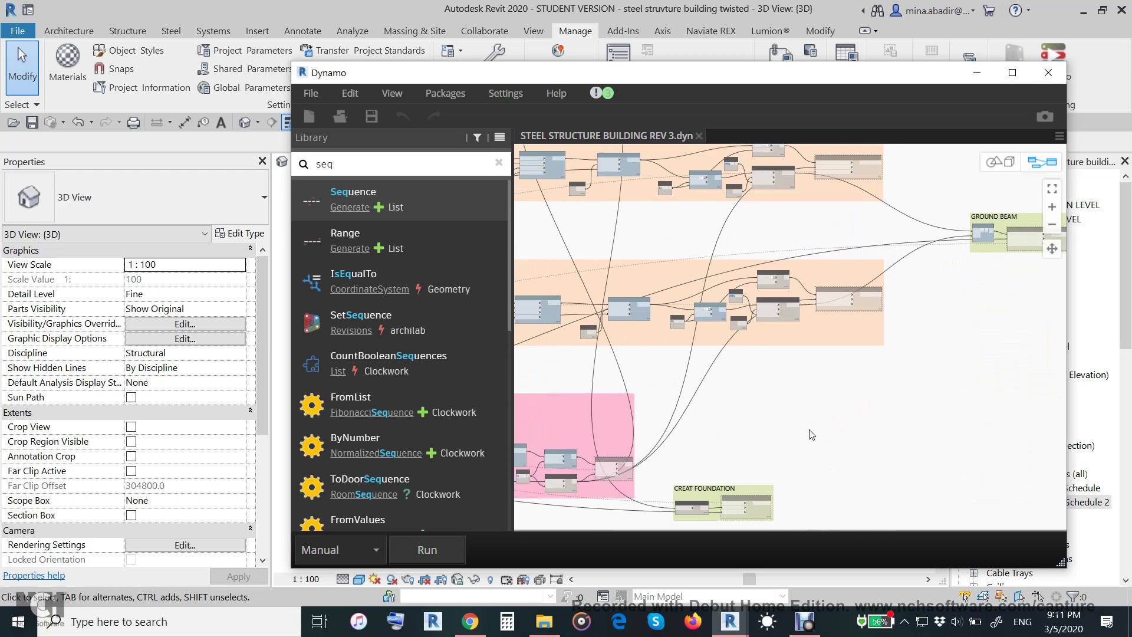
{"action": "middle_click_drag", "start_coordinate": [906, 406], "coordinate": [585, 418]}
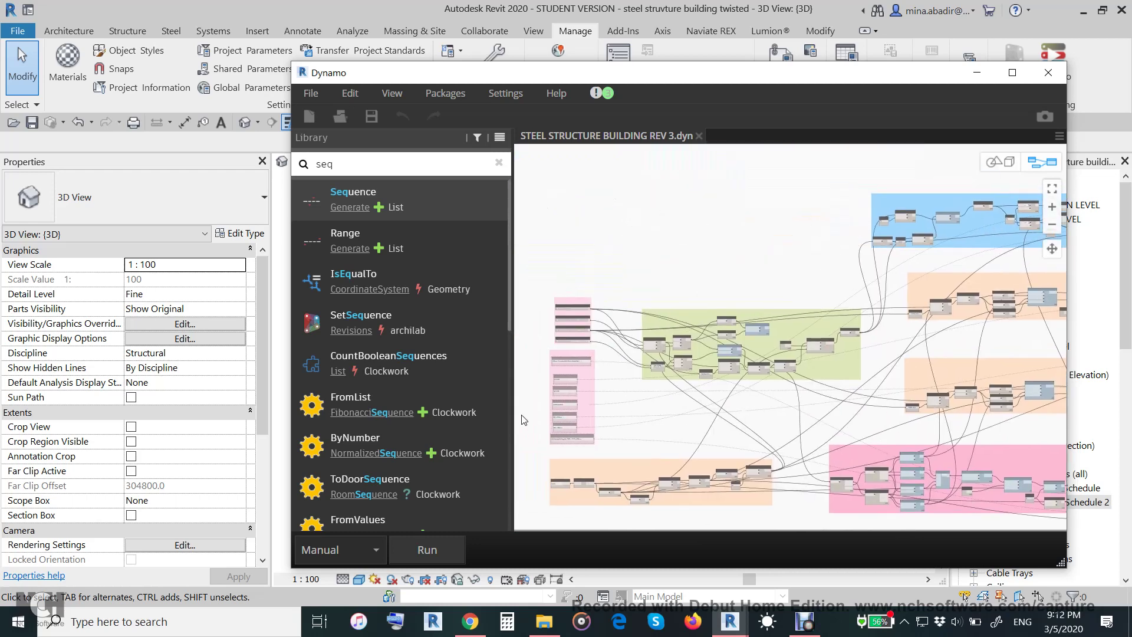
{"action": "scroll", "coordinate": [554, 418], "scroll_direction": "up", "scroll_amount": 5}
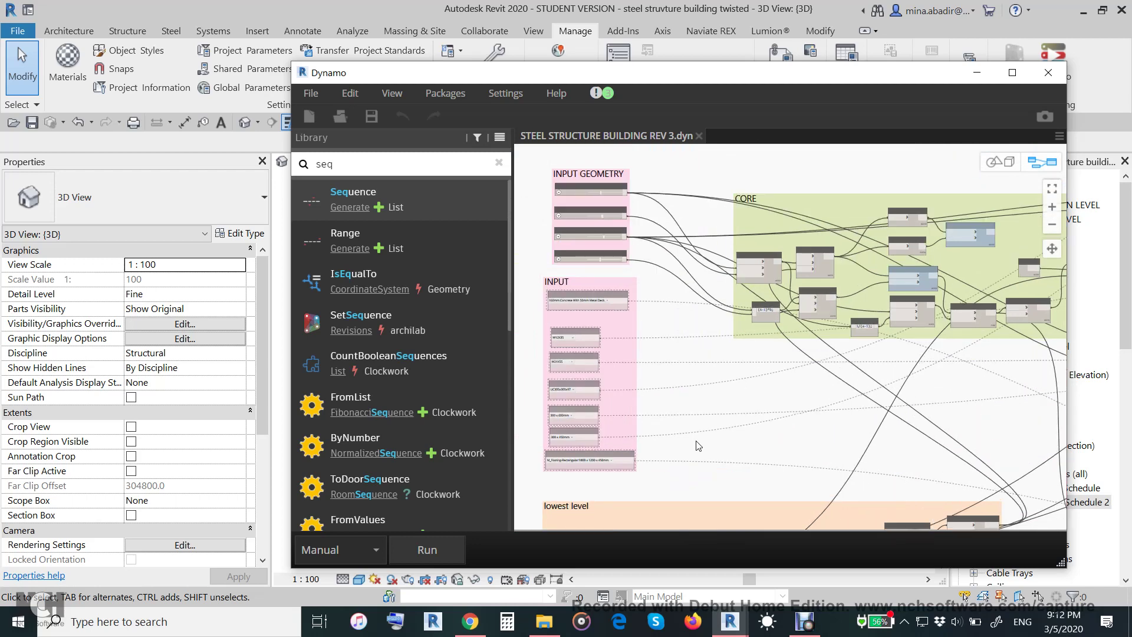
{"action": "middle_click_drag", "start_coordinate": [698, 446], "coordinate": [719, 448]}
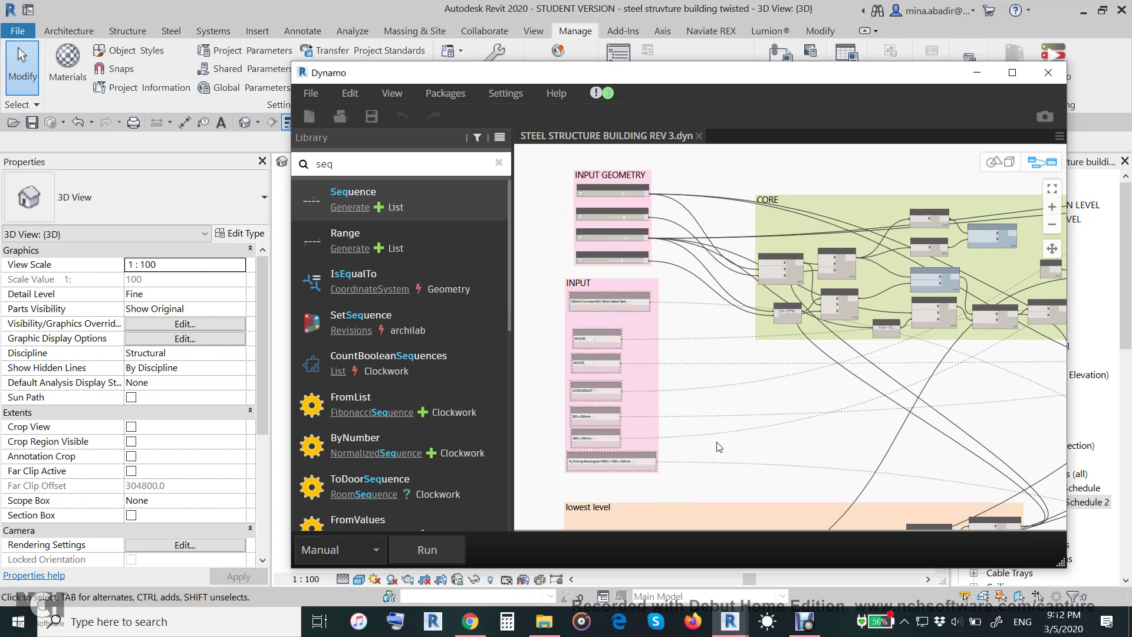
{"action": "left_click", "coordinate": [470, 622]}
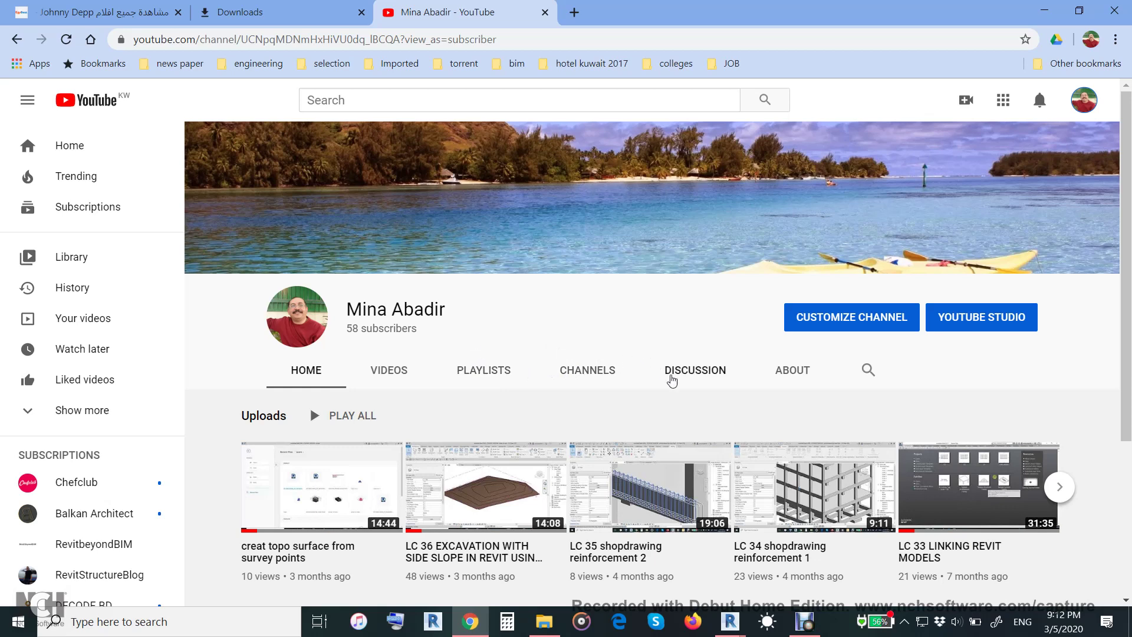
{"action": "left_click", "coordinate": [1045, 12]}
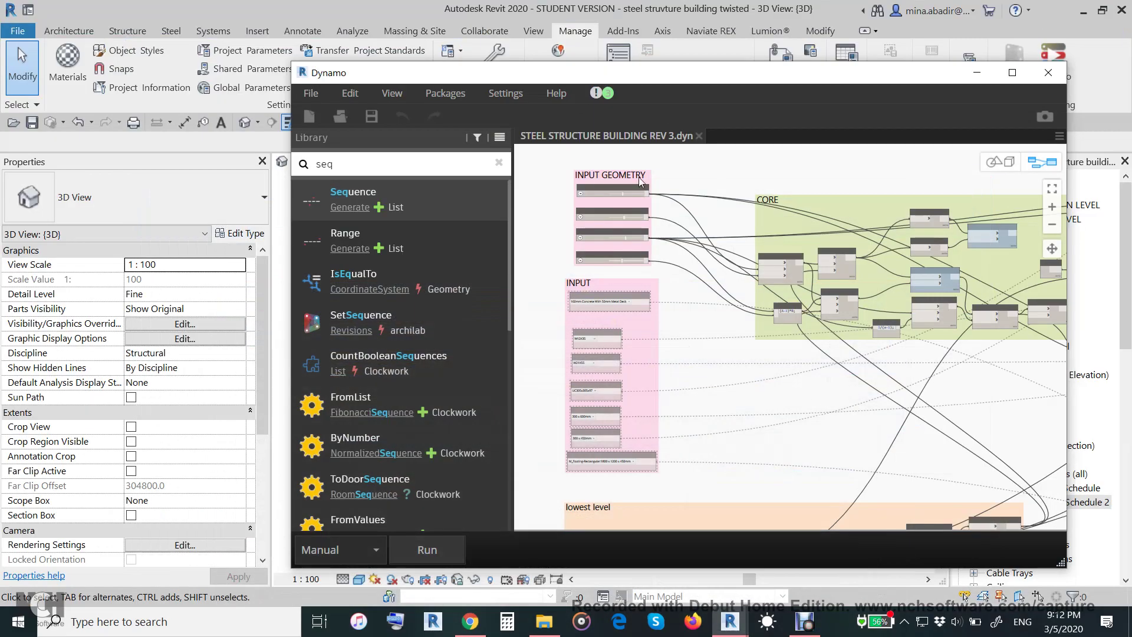
- Run the graph to generate the structural frame, and check it against the levels in the East elevation
{"action": "left_click_drag", "start_coordinate": [547, 74], "coordinate": [971, 64]}
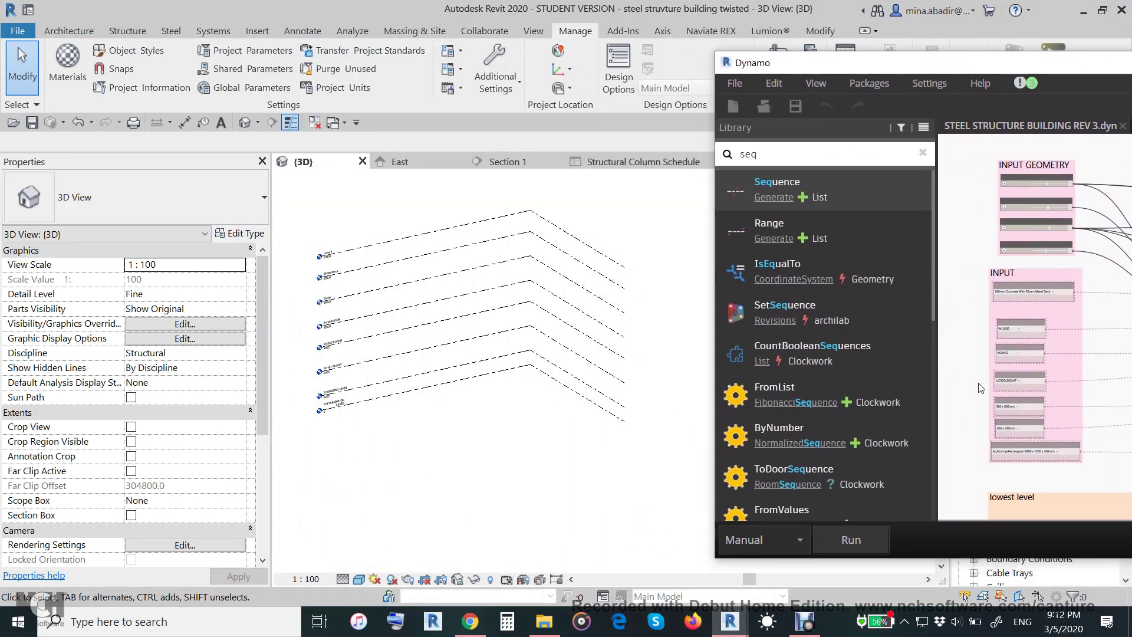
{"action": "left_click", "coordinate": [861, 542]}
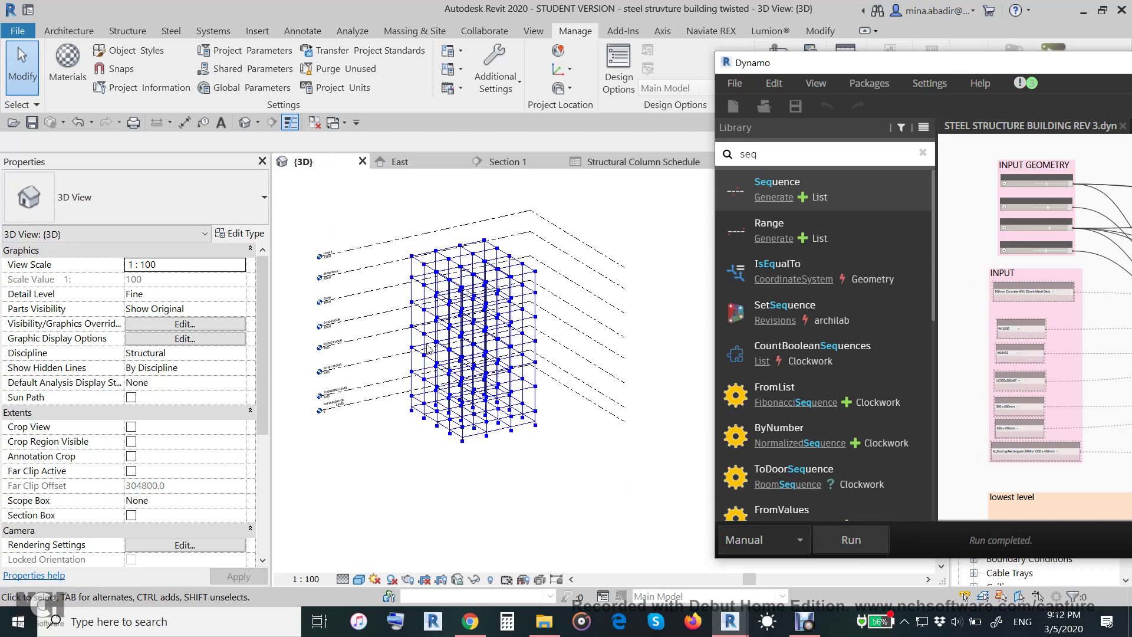
{"action": "left_click", "coordinate": [413, 163]}
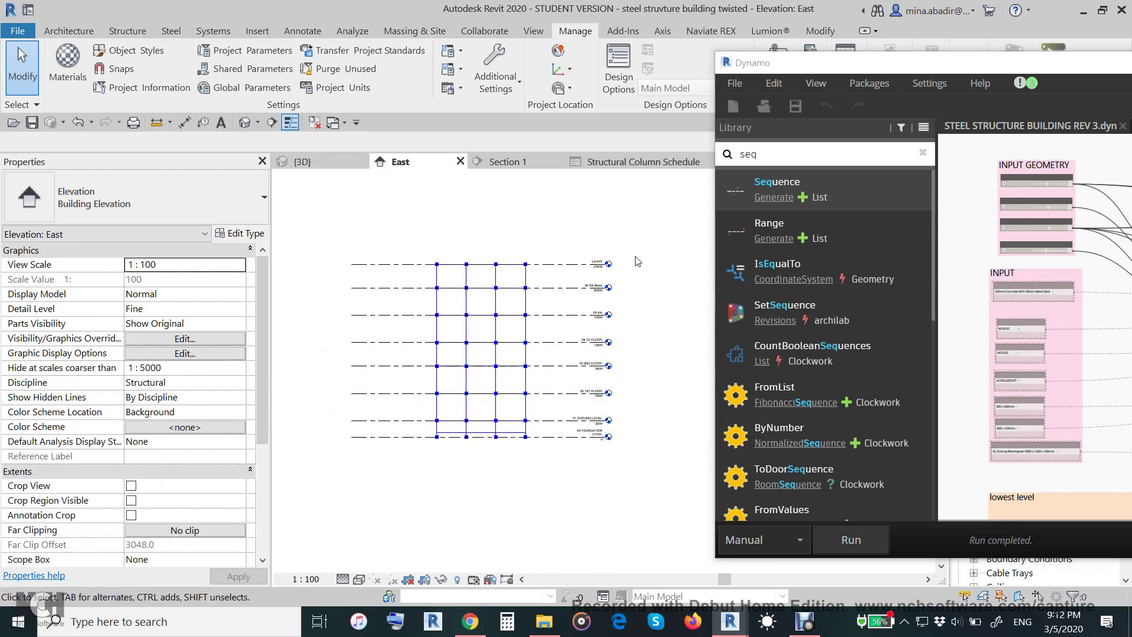
{"action": "scroll", "coordinate": [633, 251], "scroll_direction": "up", "scroll_amount": 2}
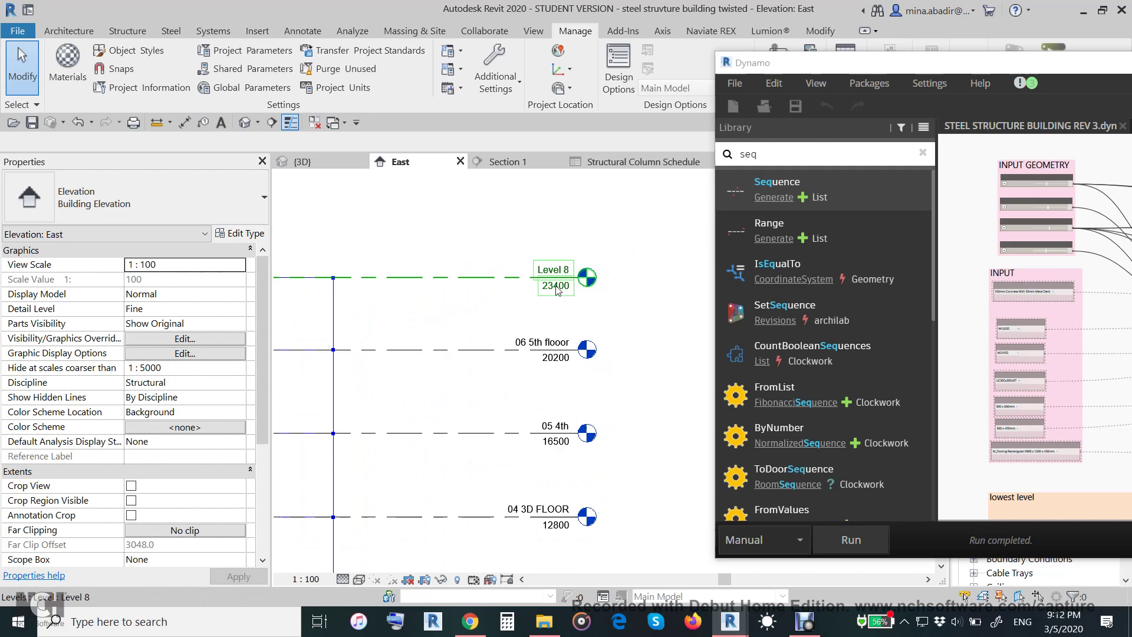
{"action": "scroll", "coordinate": [519, 291], "scroll_direction": "down", "scroll_amount": 3}
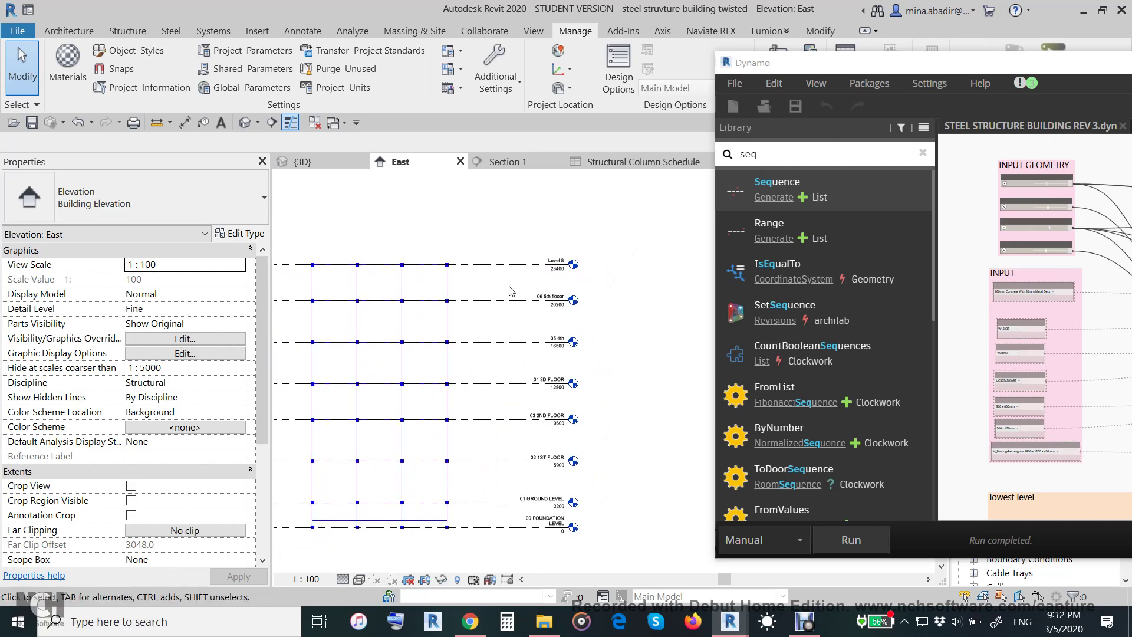
{"action": "middle_click_drag", "start_coordinate": [590, 336], "coordinate": [593, 342]}
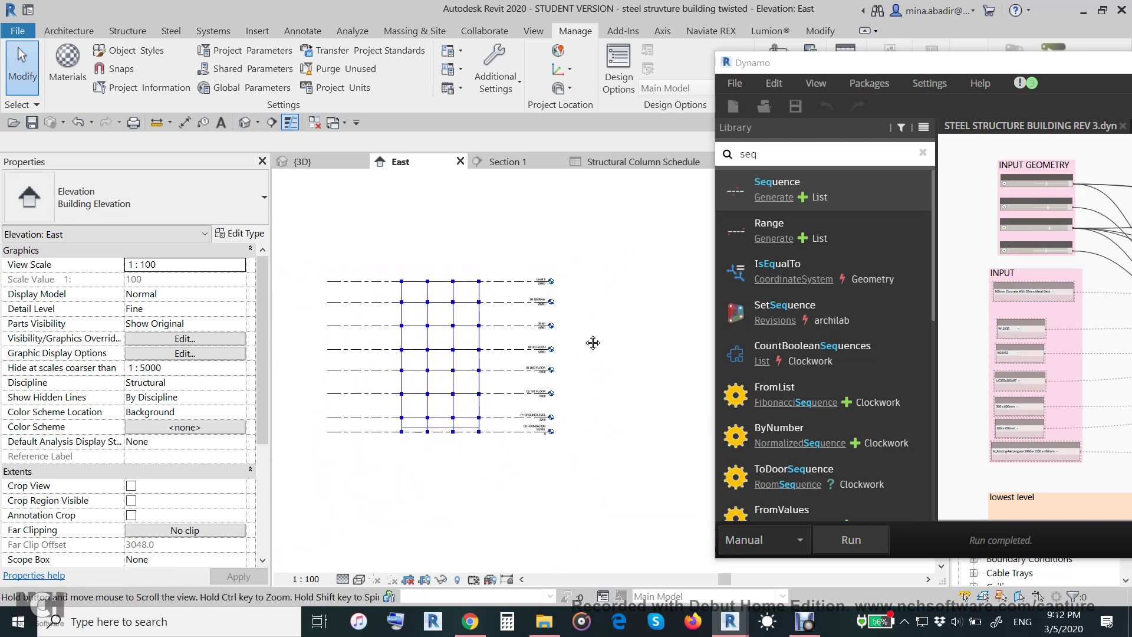
{"action": "key", "text": "ctrl+Tab"}
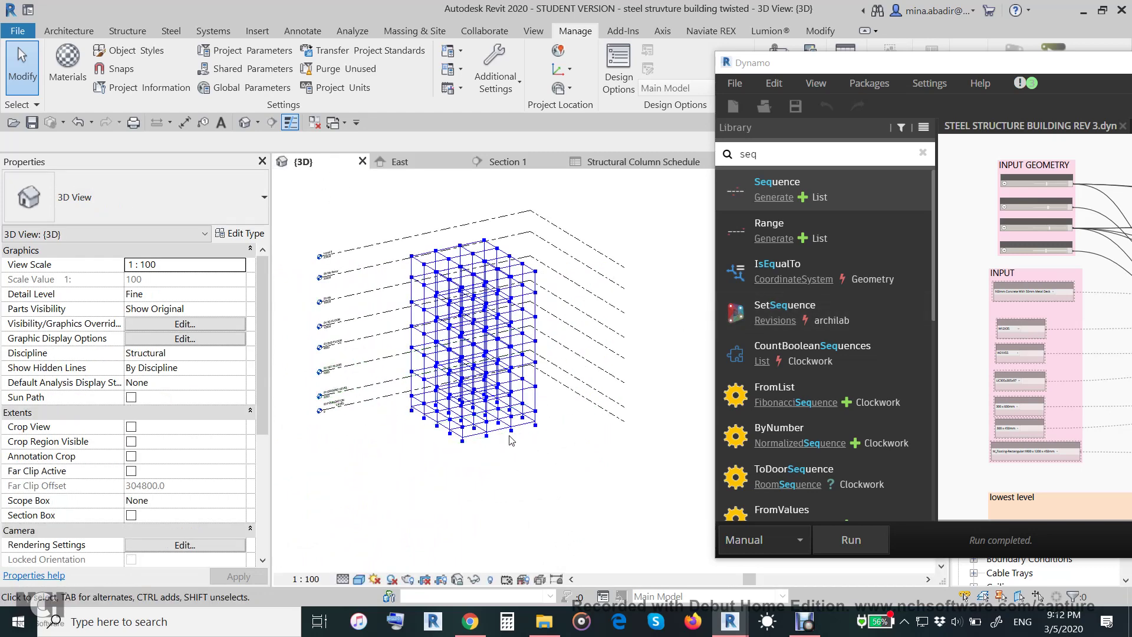
- Set the HORZ AXIS NUMBER in the INPUT GEOMETRY group to 8 and run the graph
{"action": "scroll", "coordinate": [1045, 184], "scroll_direction": "up", "scroll_amount": 5}
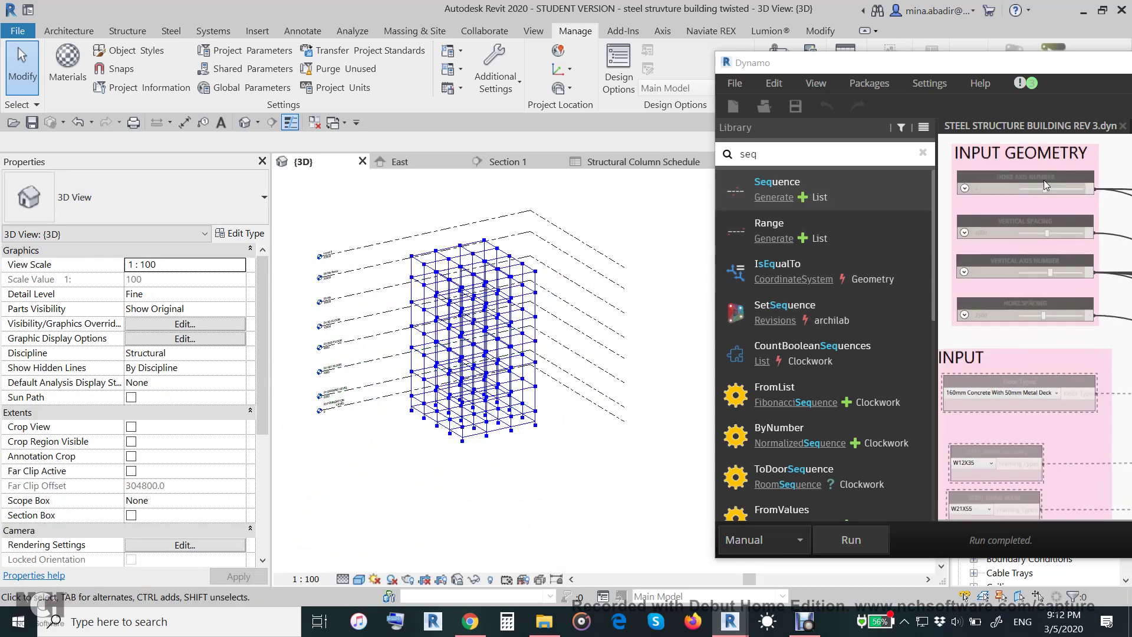
{"action": "scroll", "coordinate": [1045, 184], "scroll_direction": "down", "scroll_amount": 4}
{"action": "left_click_drag", "start_coordinate": [884, 63], "coordinate": [753, 68]}
{"action": "middle_click_drag", "start_coordinate": [1014, 245], "coordinate": [1074, 285]}
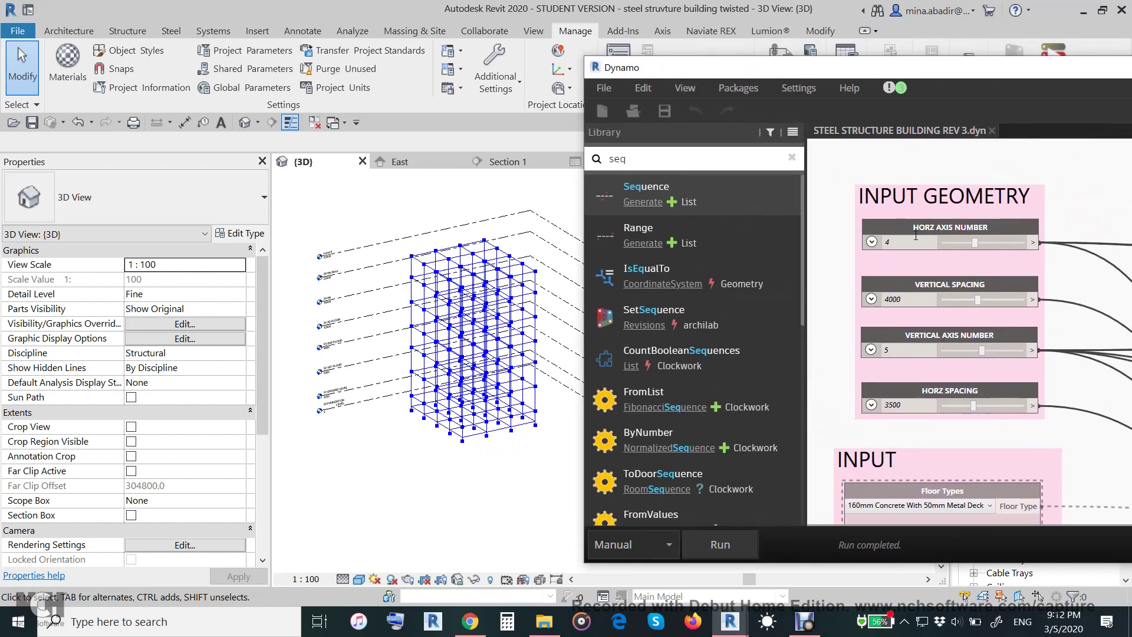
{"action": "scroll", "coordinate": [920, 239], "scroll_direction": "up", "scroll_amount": 1}
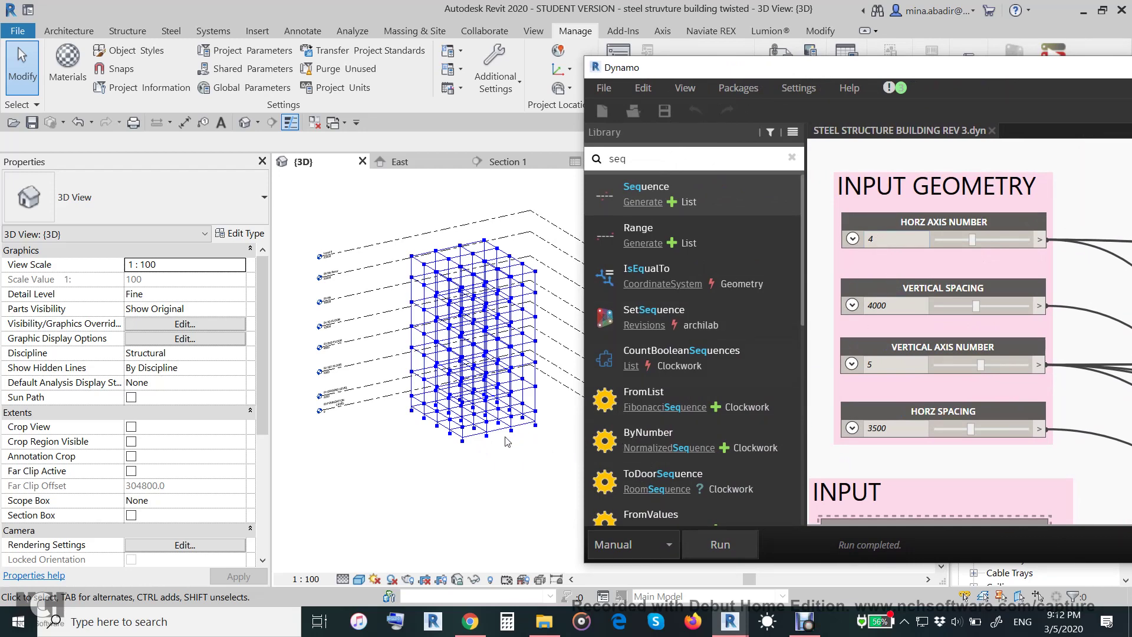
{"action": "left_click_drag", "start_coordinate": [973, 241], "coordinate": [1011, 243]}
{"action": "left_click", "coordinate": [720, 544]}
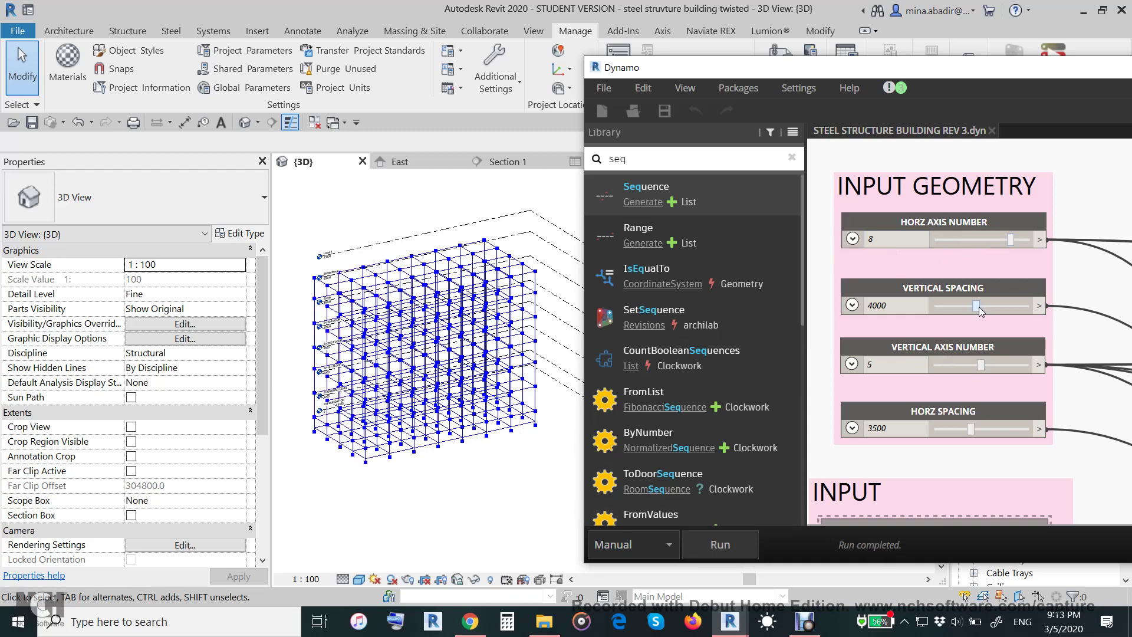
- Set the VERTICAL SPACING to 6000, run the graph and bring the whole frame into view
{"action": "left_click_drag", "start_coordinate": [976, 306], "coordinate": [1003, 306]}
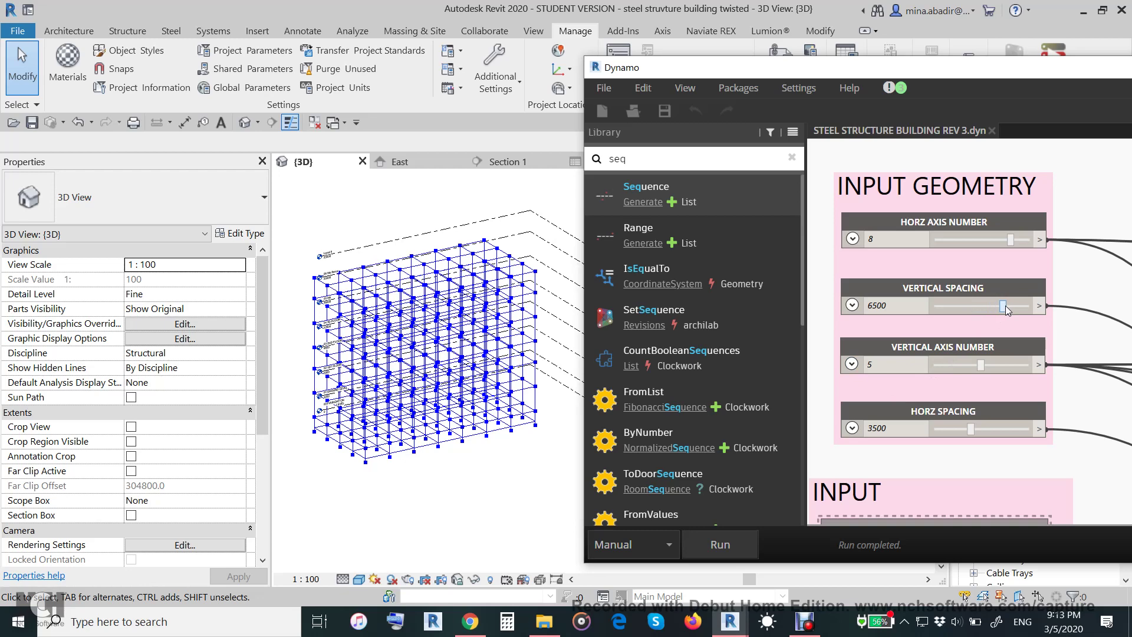
{"action": "left_click", "coordinate": [724, 542]}
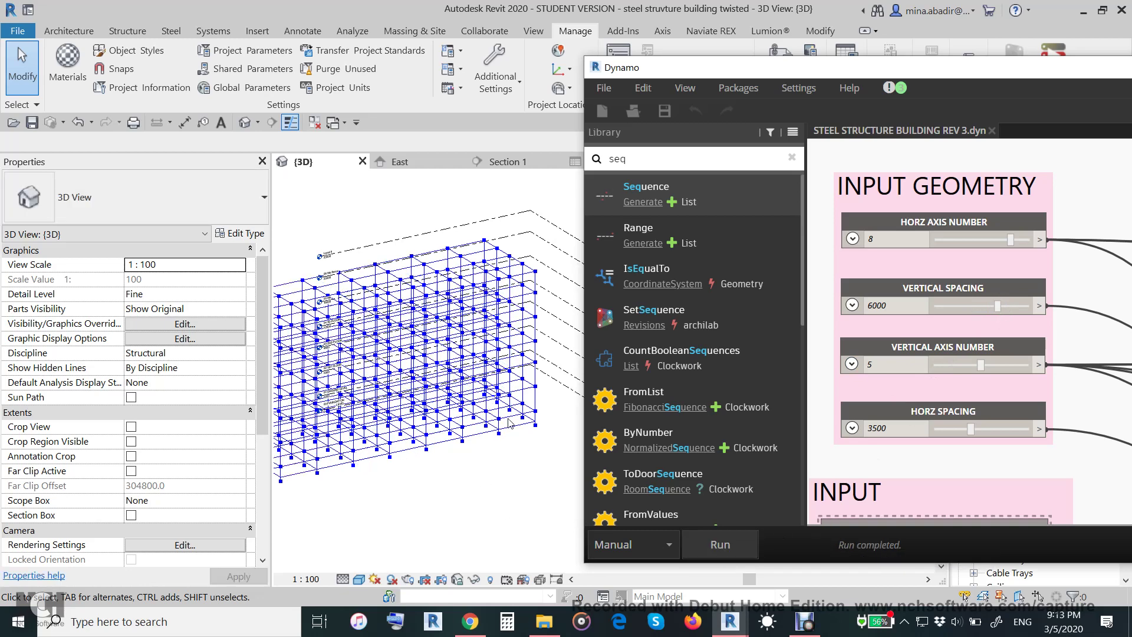
{"action": "middle_click_drag", "start_coordinate": [489, 478], "coordinate": [489, 481]}
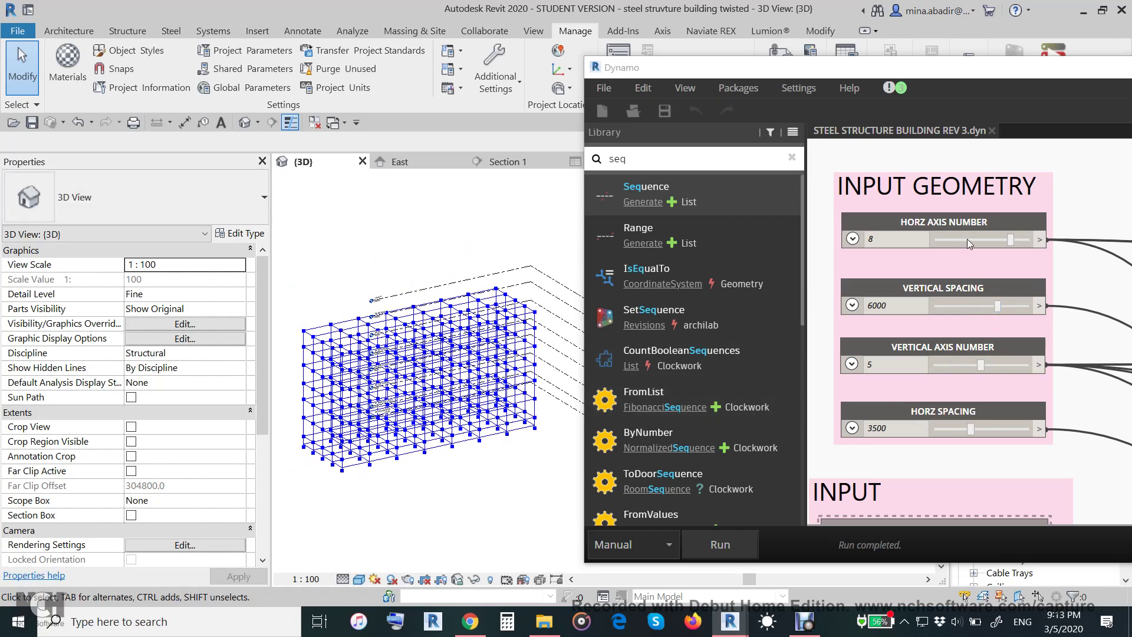
- Set the HORZ AXIS NUMBER to 4 and run the graph with the VERTICAL SPACING at 3000 and again at 4500
{"action": "left_click_drag", "start_coordinate": [1011, 240], "coordinate": [977, 249]}
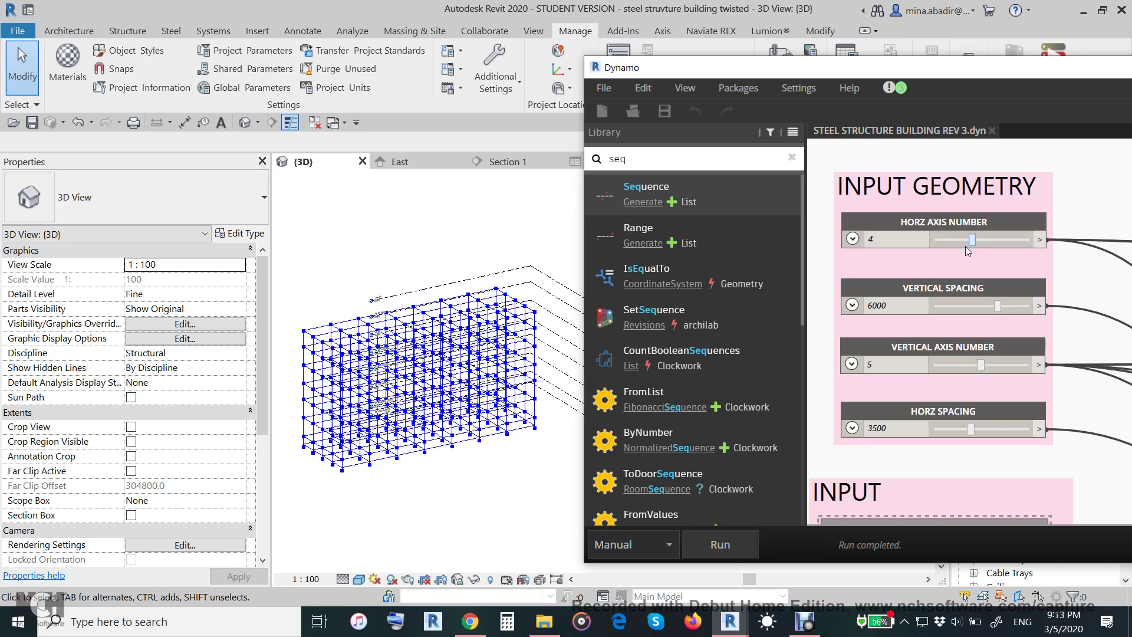
{"action": "left_click_drag", "start_coordinate": [983, 311], "coordinate": [968, 313]}
{"action": "left_click", "coordinate": [720, 544]}
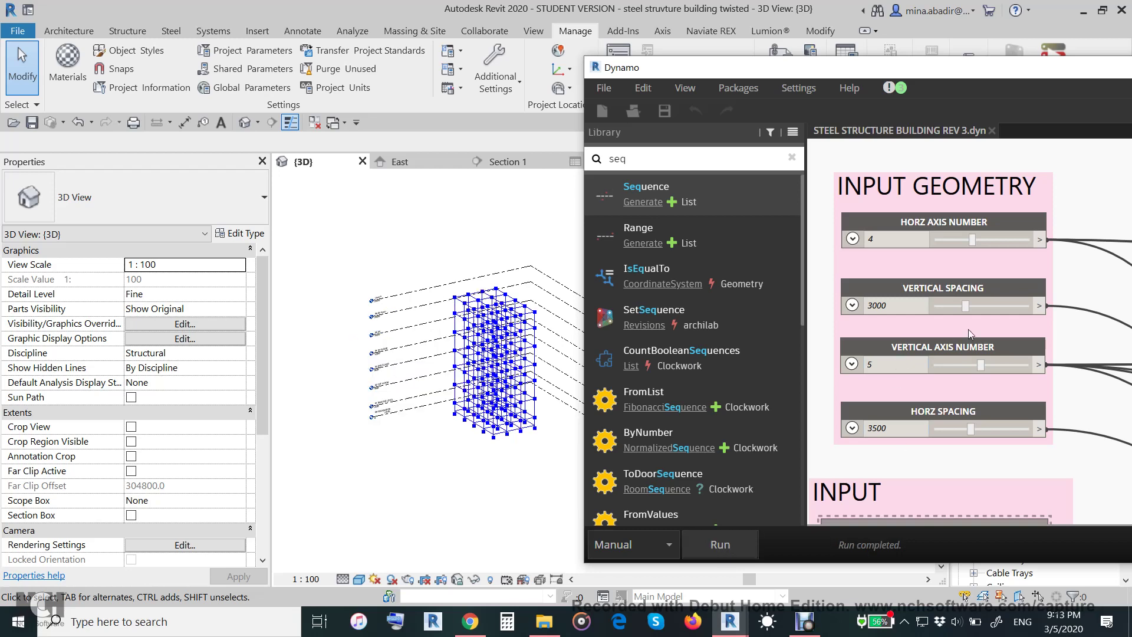
{"action": "left_click_drag", "start_coordinate": [969, 313], "coordinate": [983, 313]}
{"action": "left_click", "coordinate": [721, 545]}
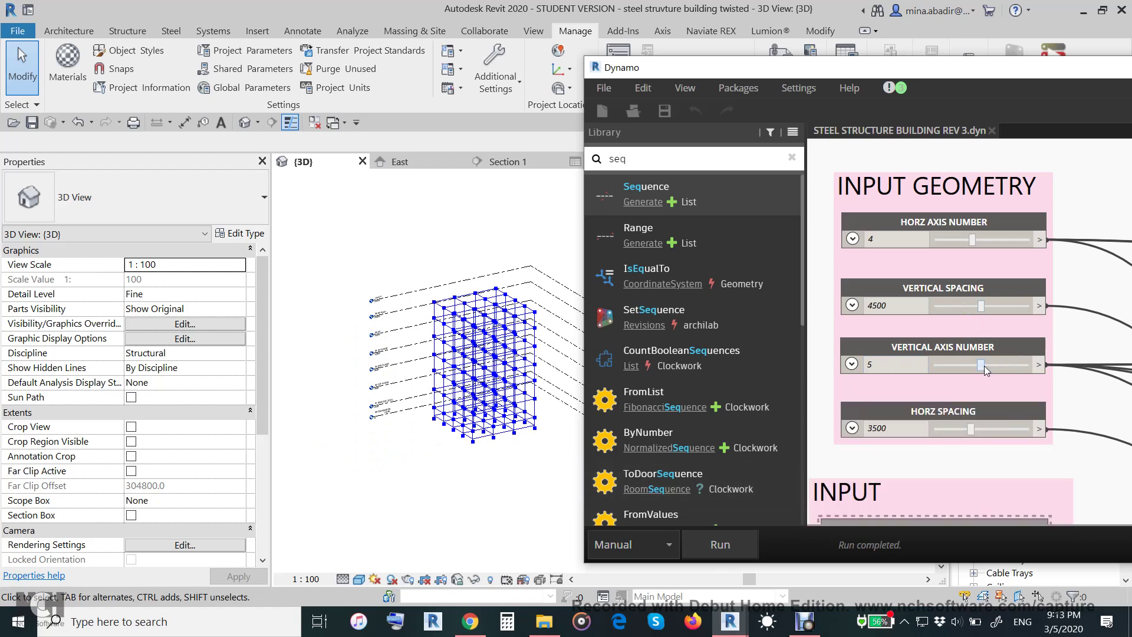
- Run the graph with the VERTICAL AXIS NUMBER at 10, and return that number to 5
{"action": "left_click_drag", "start_coordinate": [981, 365], "coordinate": [1034, 369]}
{"action": "left_click", "coordinate": [741, 545]}
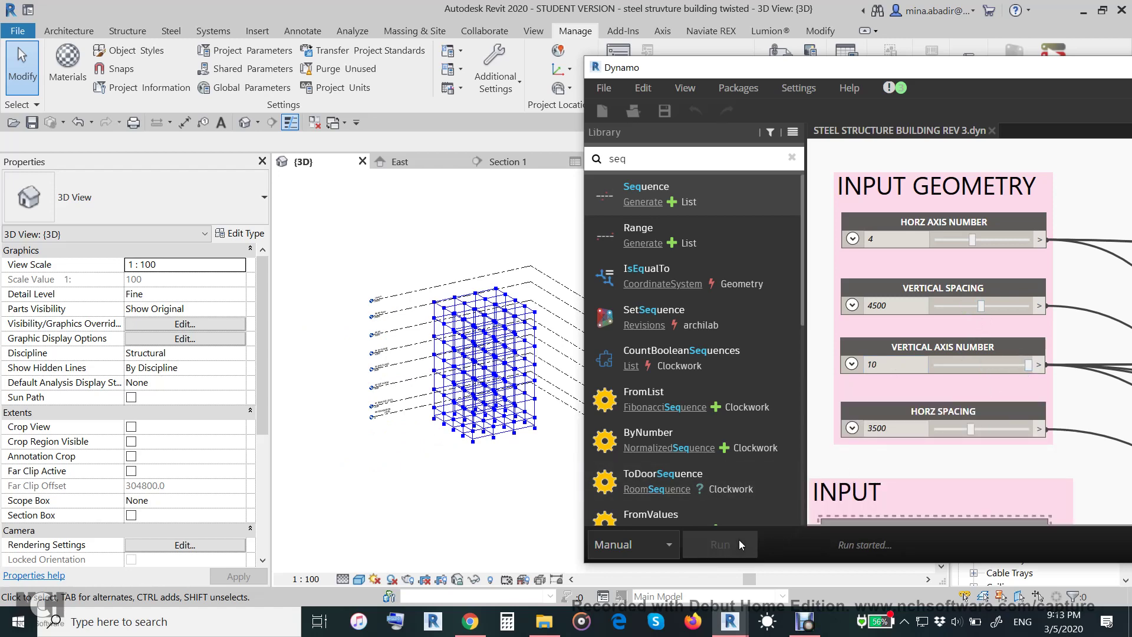
{"action": "left_click_drag", "start_coordinate": [1026, 370], "coordinate": [981, 369]}
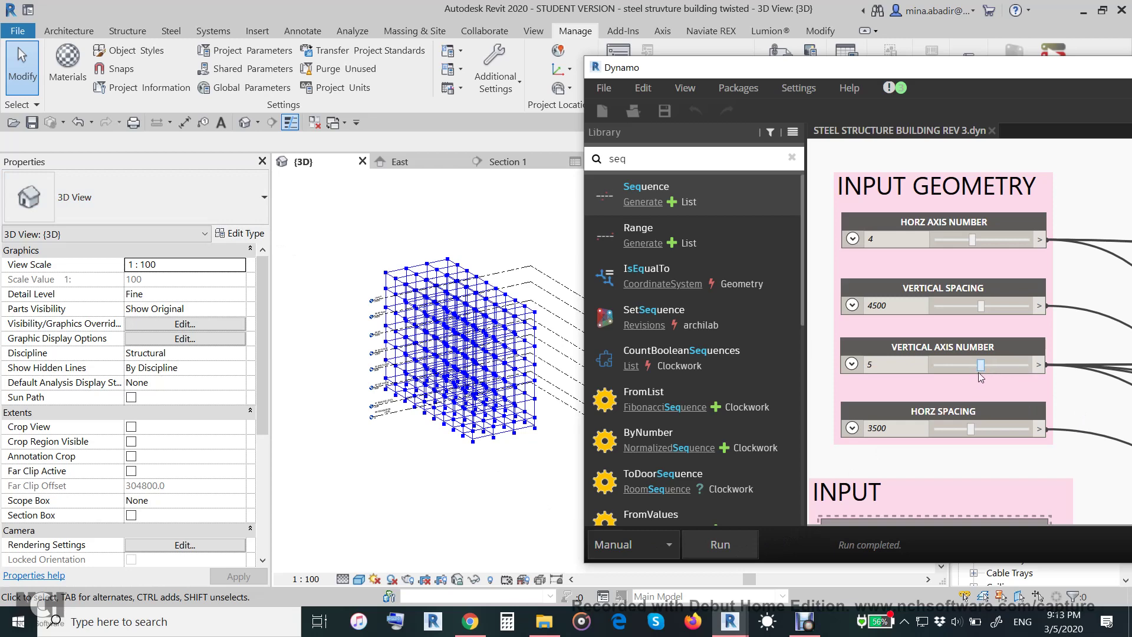
- Run the graph with the VERTICAL AXIS NUMBER at 5 and shift the Dynamo window slightly away from the model
{"action": "left_click", "coordinate": [720, 543]}
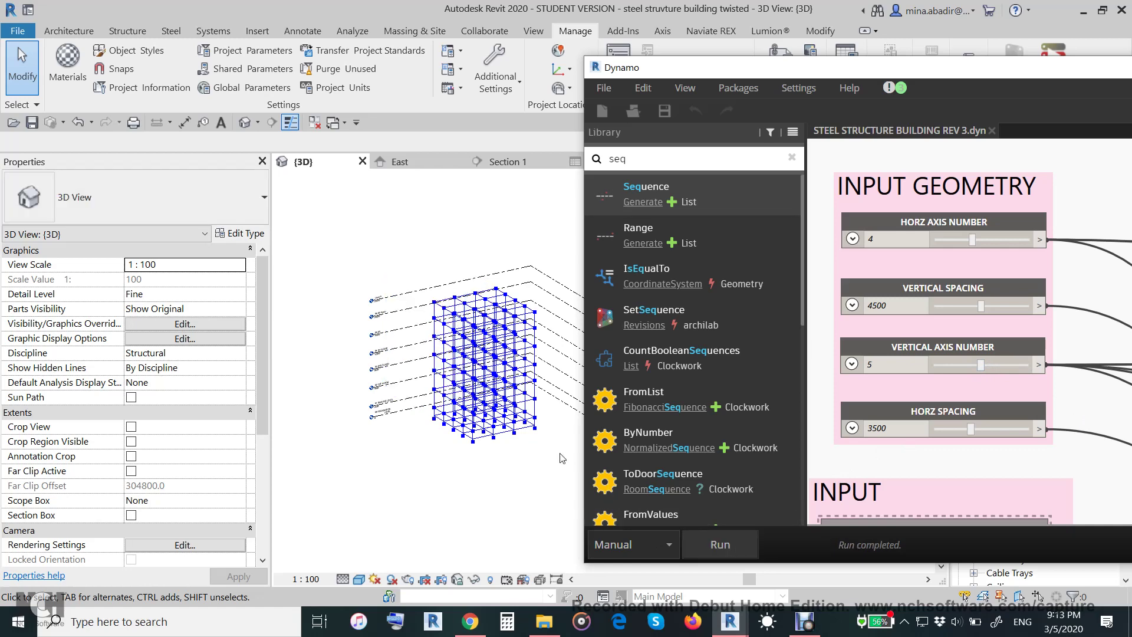
{"action": "left_click", "coordinate": [451, 500]}
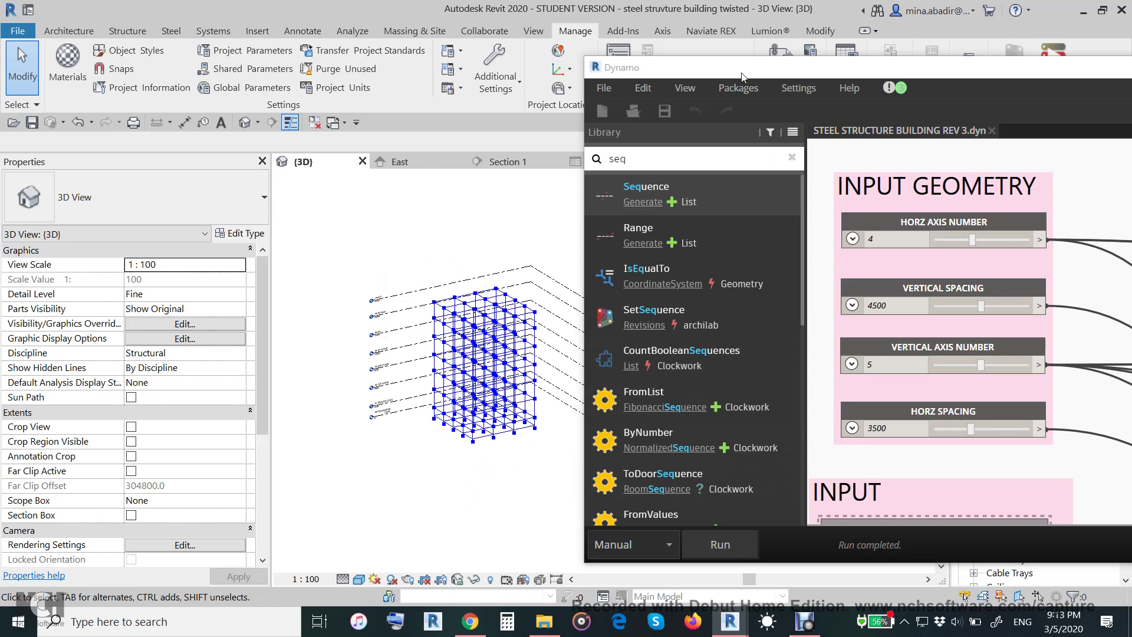
{"action": "left_click_drag", "start_coordinate": [741, 77], "coordinate": [762, 60]}
- Unfreeze the FOUNDATION TYPE node in the INPUT group and run the graph to place the footings under the frame
{"action": "scroll", "coordinate": [1008, 361], "scroll_direction": "down", "scroll_amount": 3}
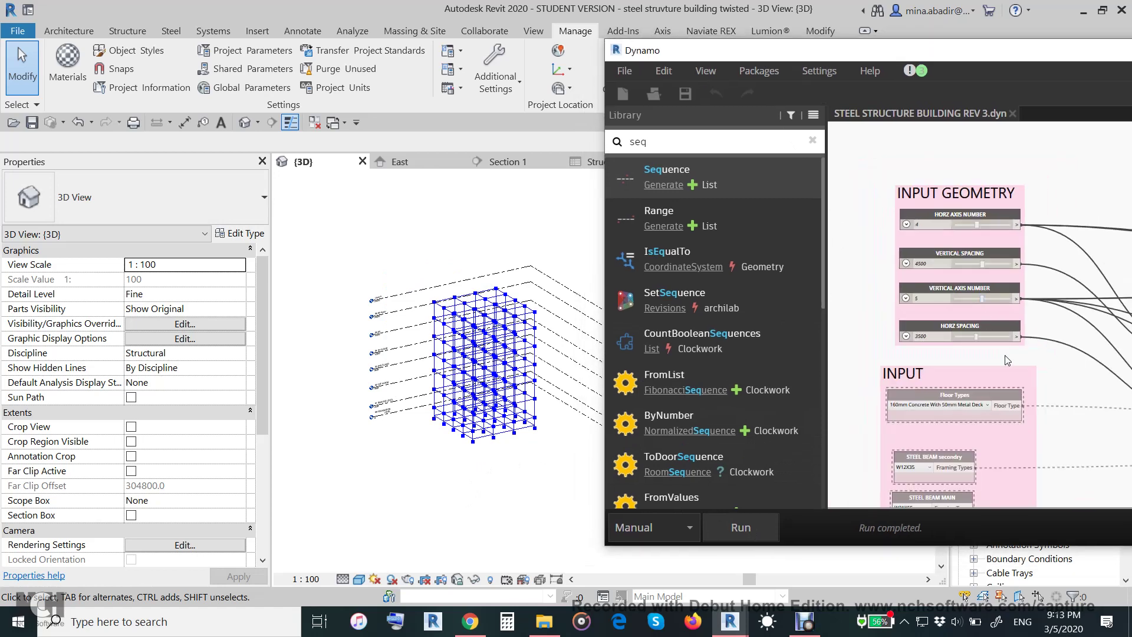
{"action": "scroll", "coordinate": [1008, 360], "scroll_direction": "down", "scroll_amount": 5}
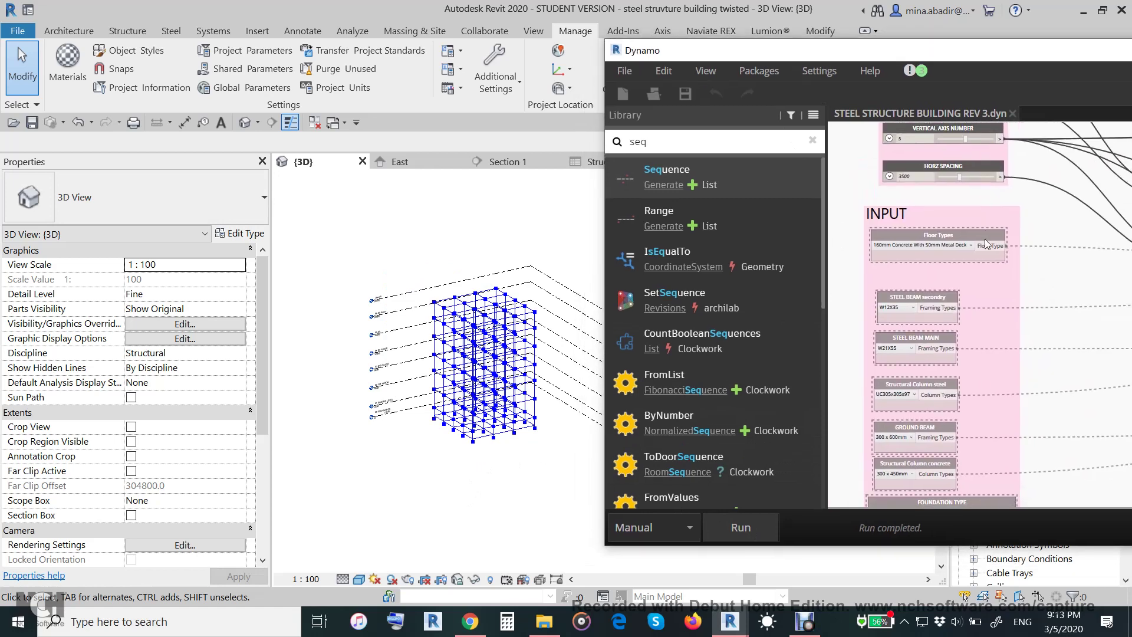
{"action": "scroll", "coordinate": [987, 243], "scroll_direction": "down", "scroll_amount": 3}
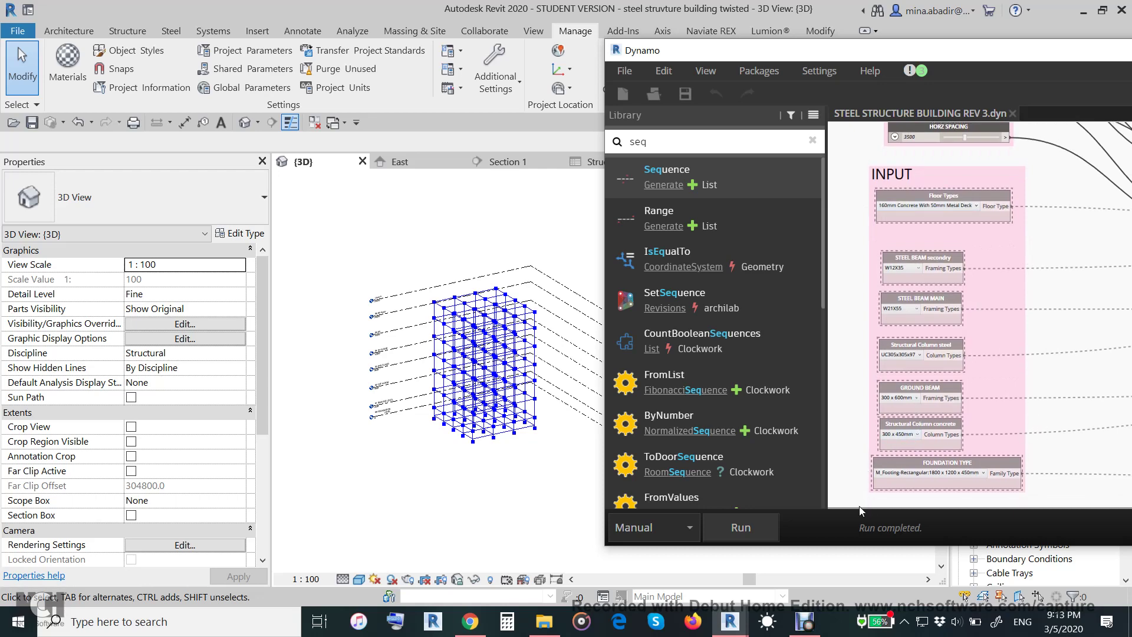
{"action": "scroll", "coordinate": [1018, 507], "scroll_direction": "up", "scroll_amount": 2}
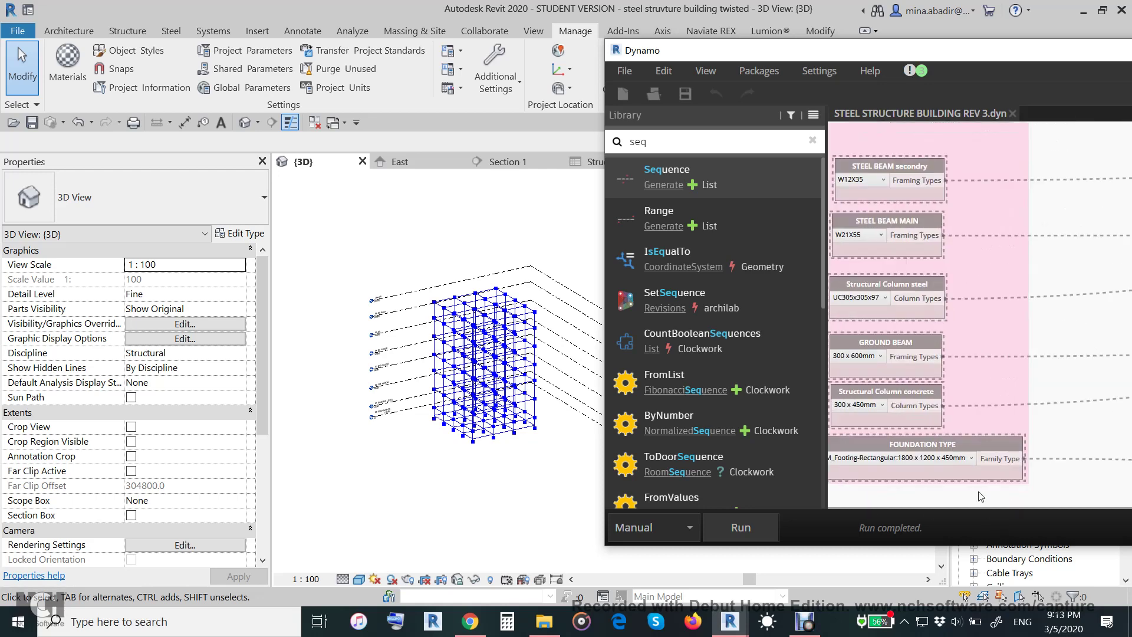
{"action": "left_click", "coordinate": [897, 450]}
{"action": "right_click", "coordinate": [897, 450]}
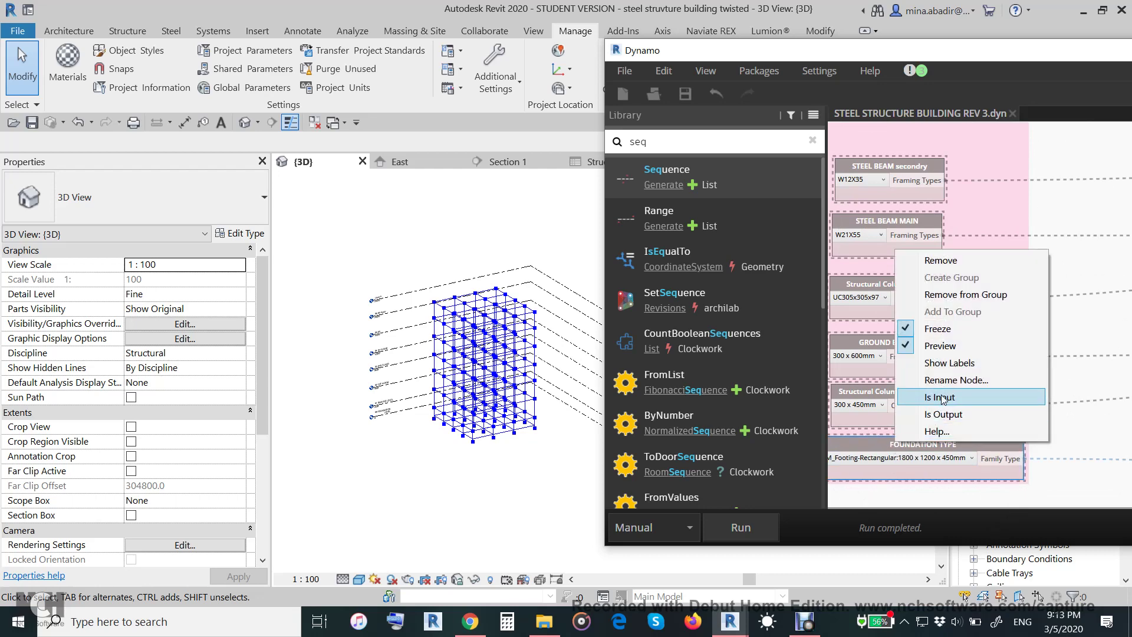
{"action": "left_click", "coordinate": [937, 329]}
{"action": "left_click", "coordinate": [756, 520]}
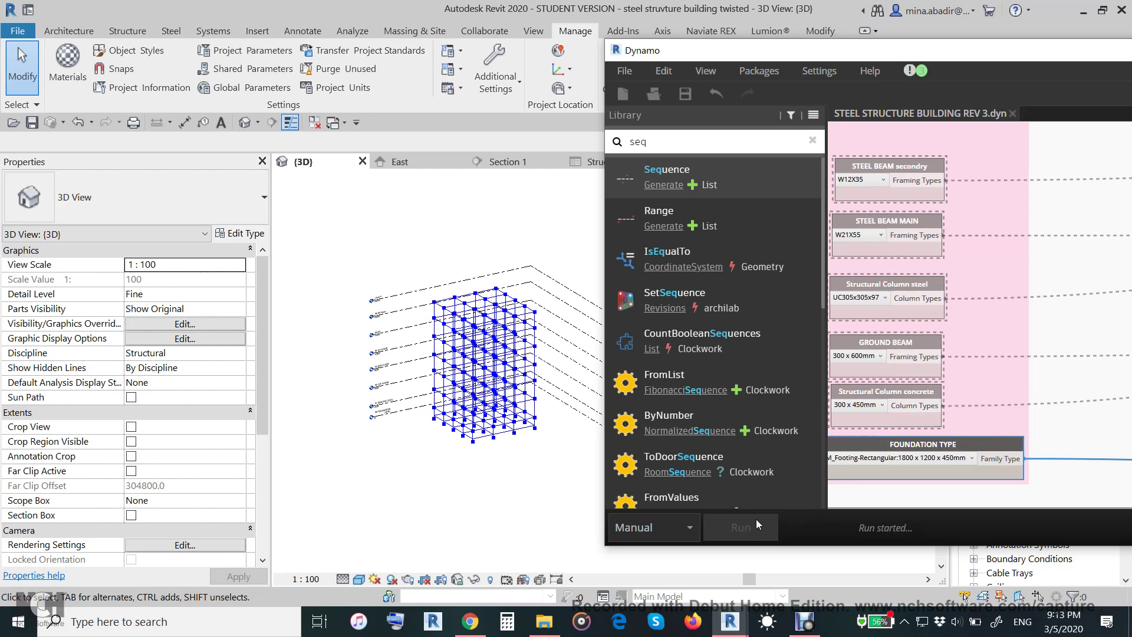
{"action": "scroll", "coordinate": [544, 423], "scroll_direction": "up", "scroll_amount": 2}
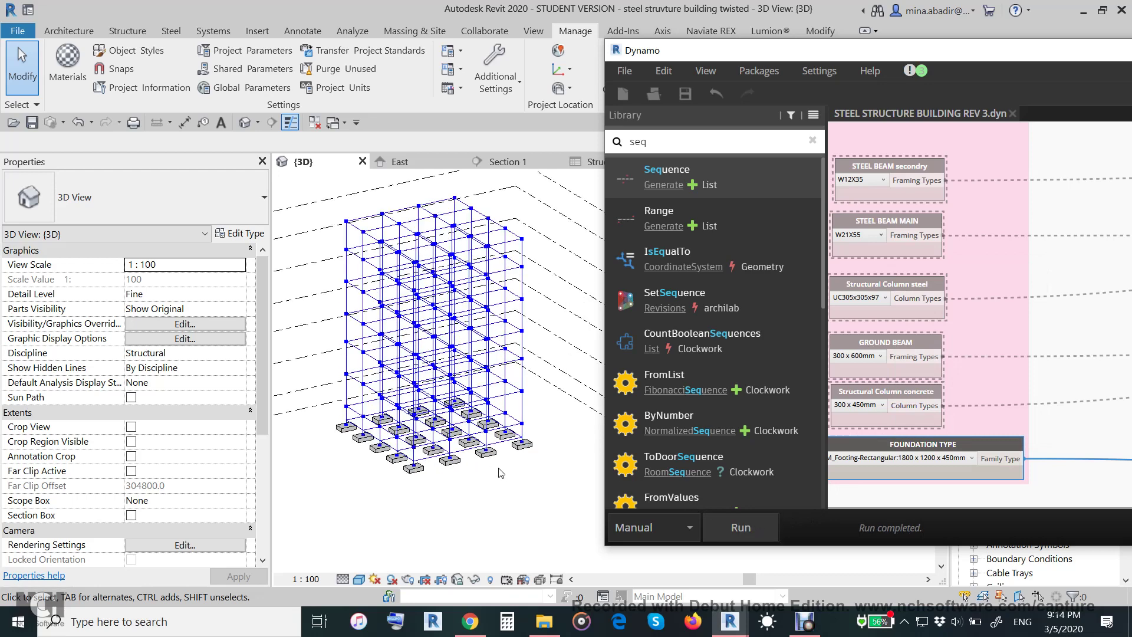
{"action": "middle_click_drag", "start_coordinate": [500, 472], "coordinate": [506, 499]}
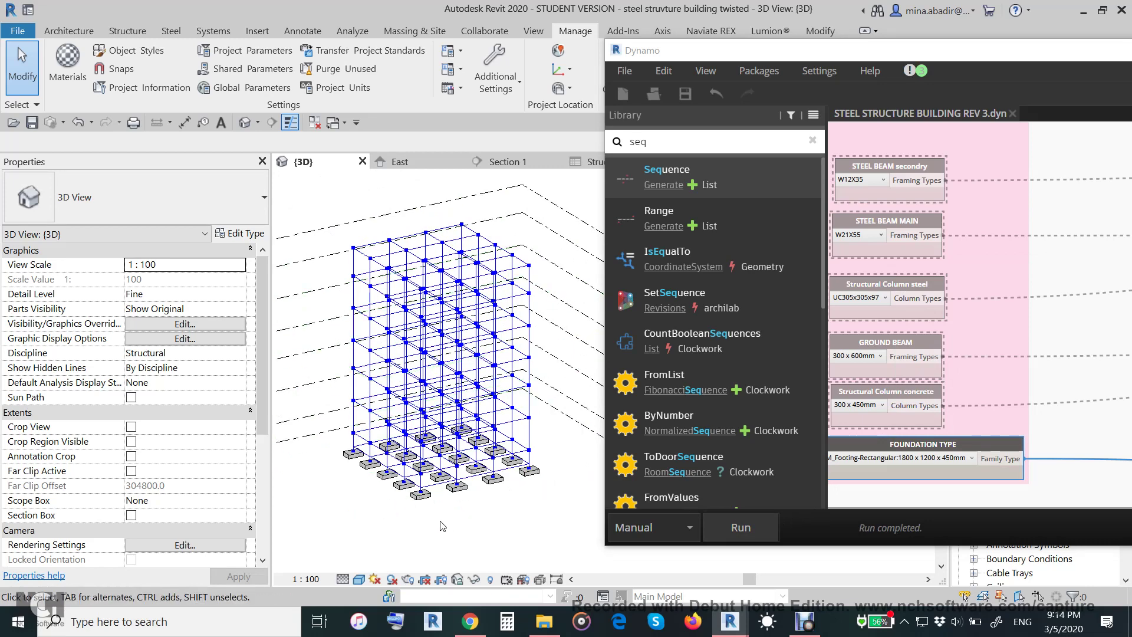
{"action": "scroll", "coordinate": [430, 519], "scroll_direction": "up", "scroll_amount": 2}
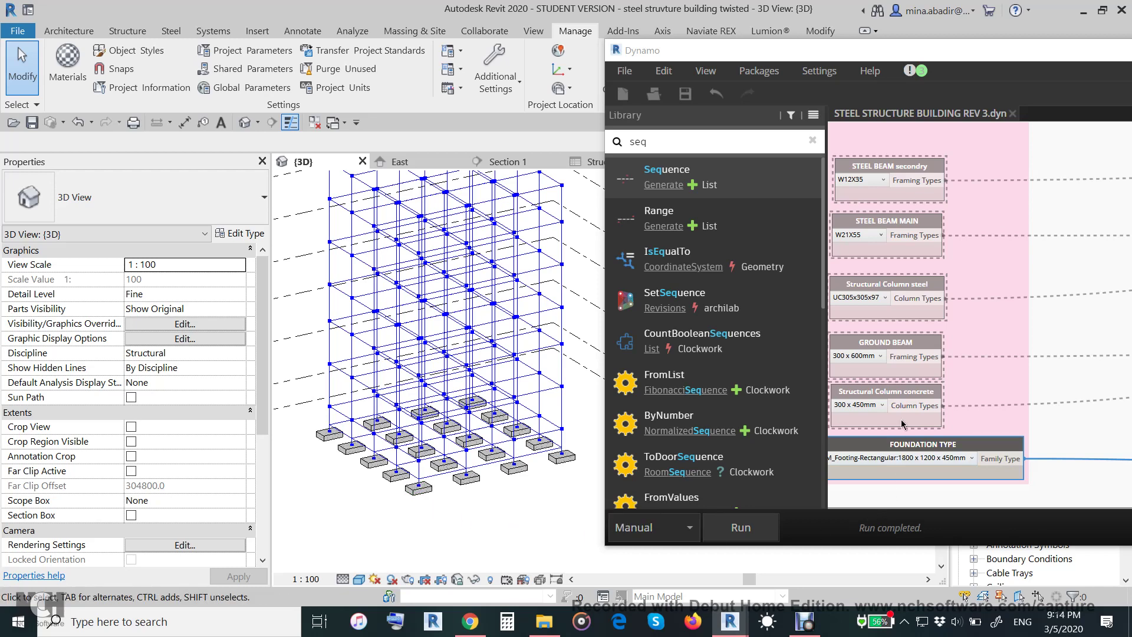
- Unfreeze the Structural Column concrete node and run the graph to place the concrete columns on the footings
{"action": "left_click", "coordinate": [892, 393]}
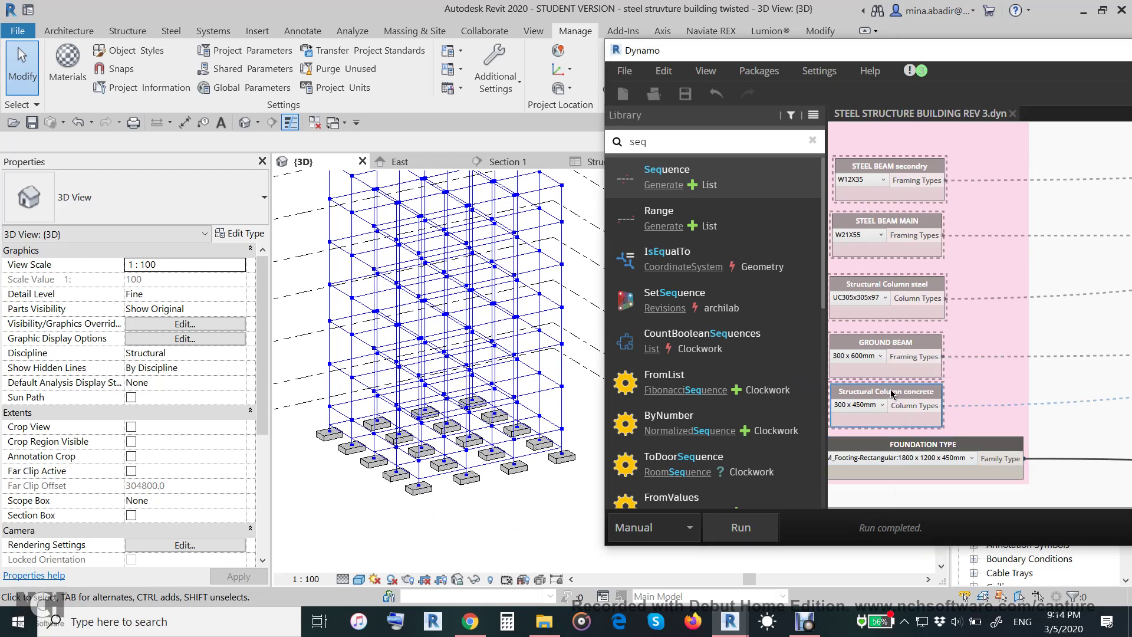
{"action": "right_click", "coordinate": [892, 394]}
{"action": "left_click", "coordinate": [943, 488]}
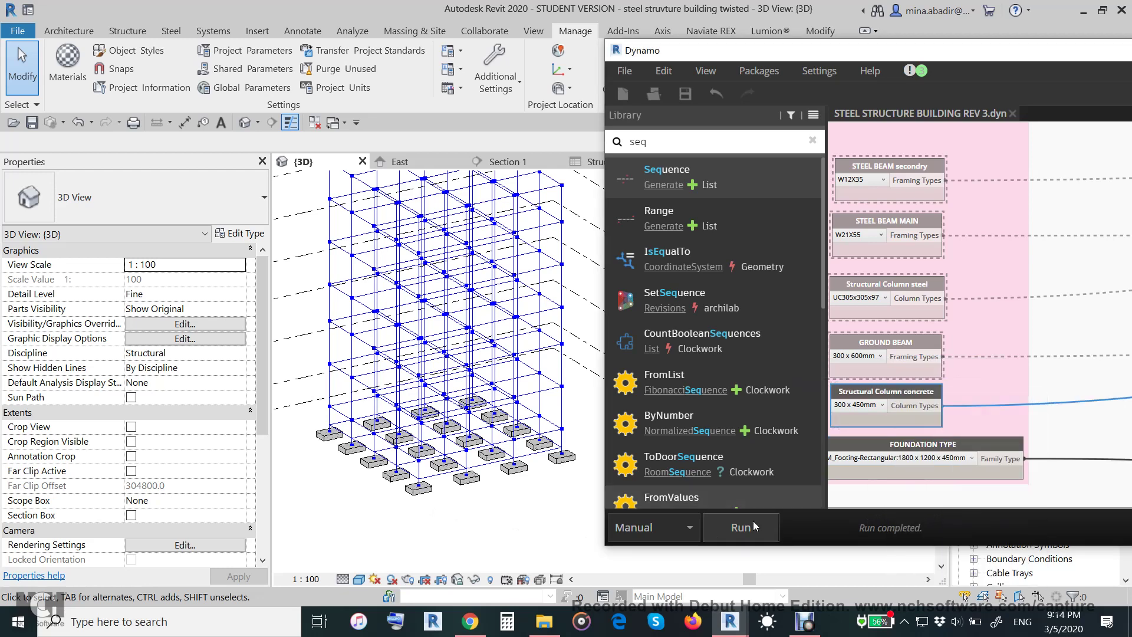
{"action": "left_click", "coordinate": [741, 526]}
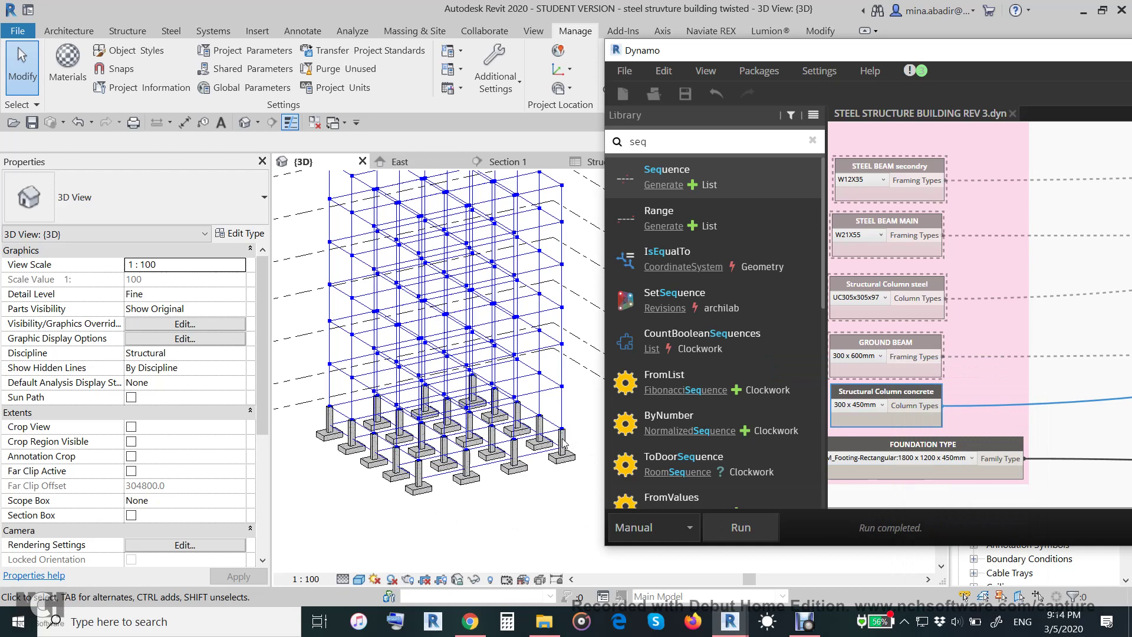
- Unfreeze the GROUND BEAM node, run the graph to add the ground beams, and bring the whole frame into view
{"action": "right_click", "coordinate": [904, 347]}
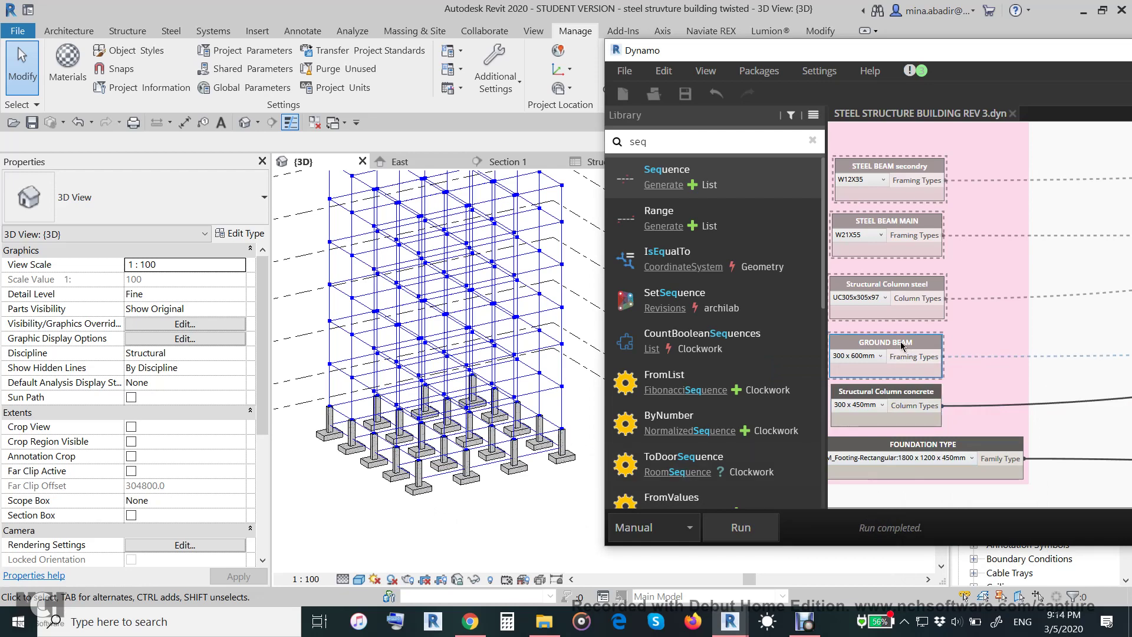
{"action": "left_click", "coordinate": [957, 424]}
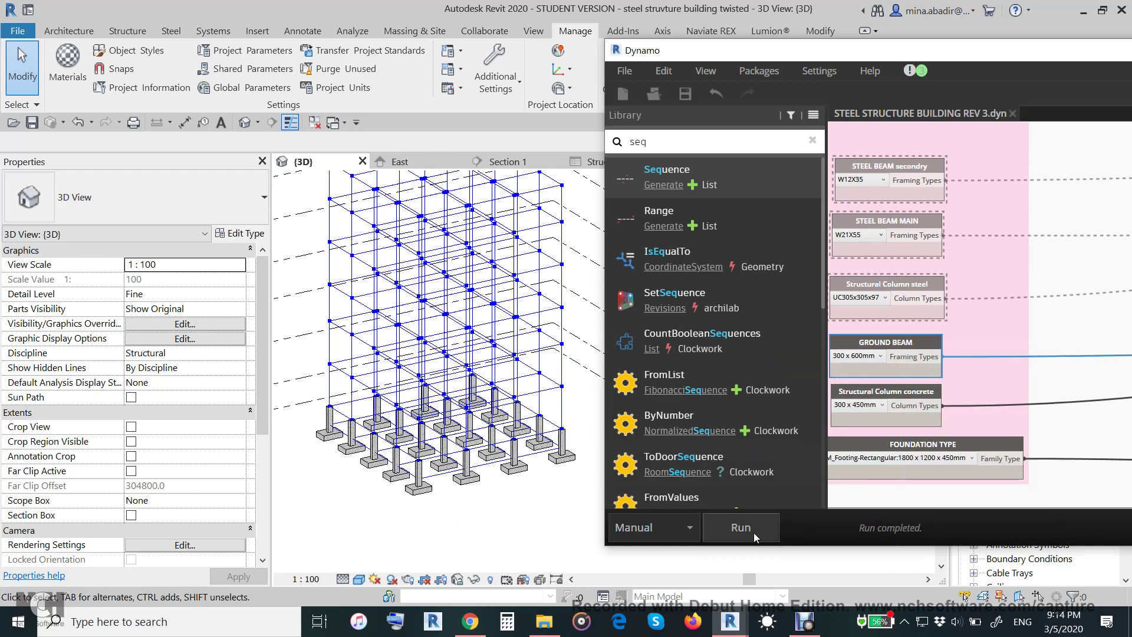
{"action": "left_click", "coordinate": [752, 532]}
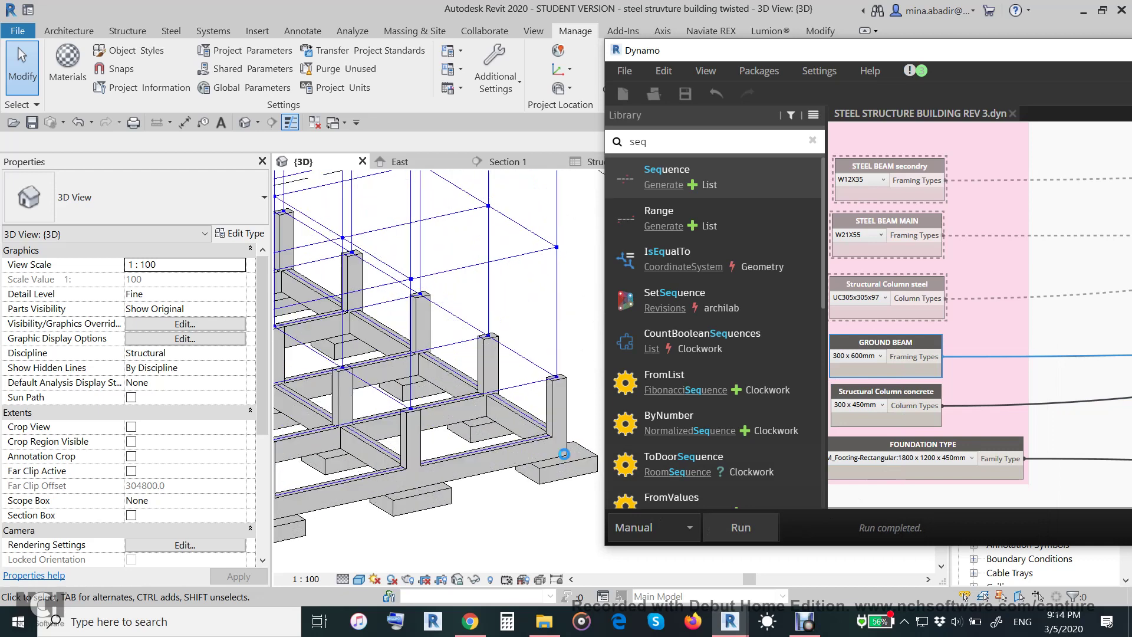
{"action": "scroll", "coordinate": [564, 453], "scroll_direction": "down", "scroll_amount": 5}
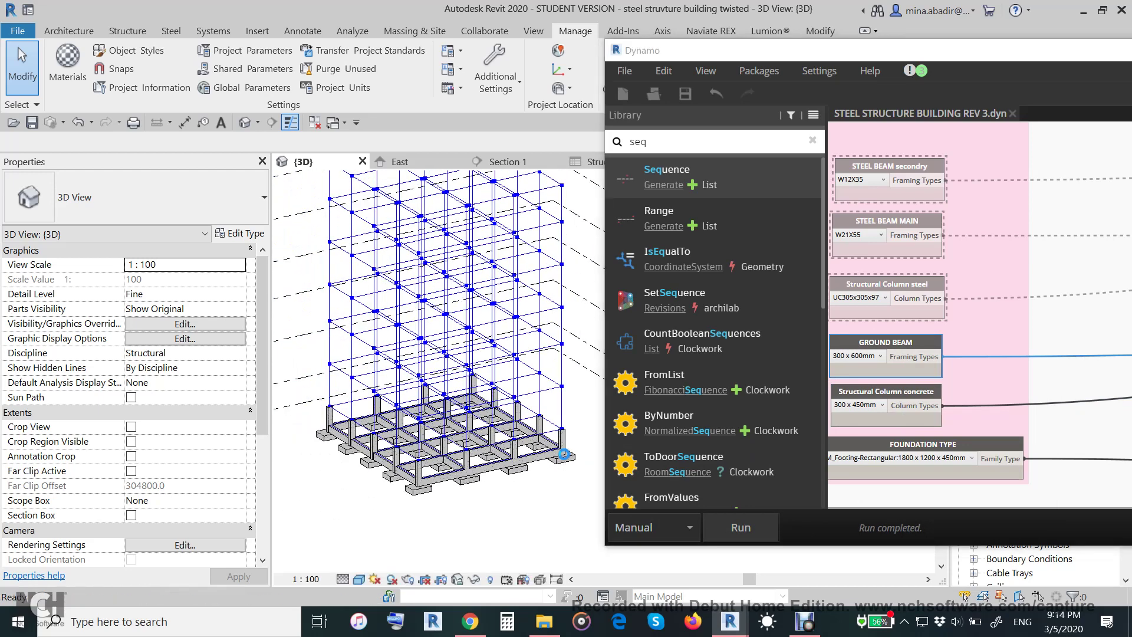
{"action": "middle_click_drag", "start_coordinate": [564, 454], "coordinate": [563, 454], "text": "shift"}
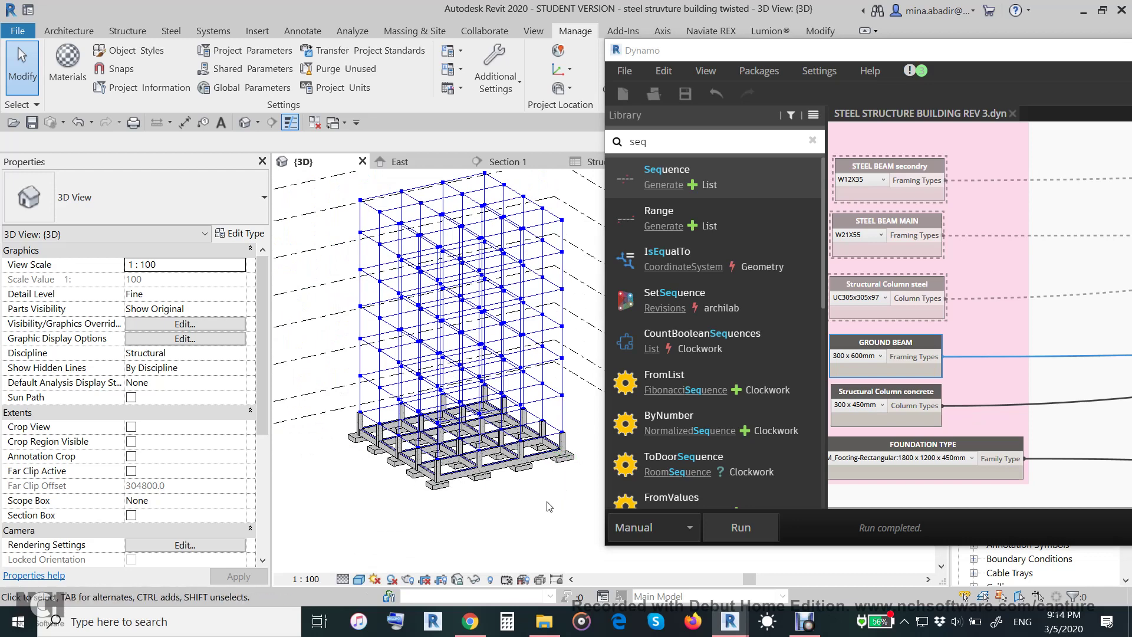
{"action": "middle_click_drag", "start_coordinate": [565, 507], "coordinate": [543, 526], "text": "shift"}
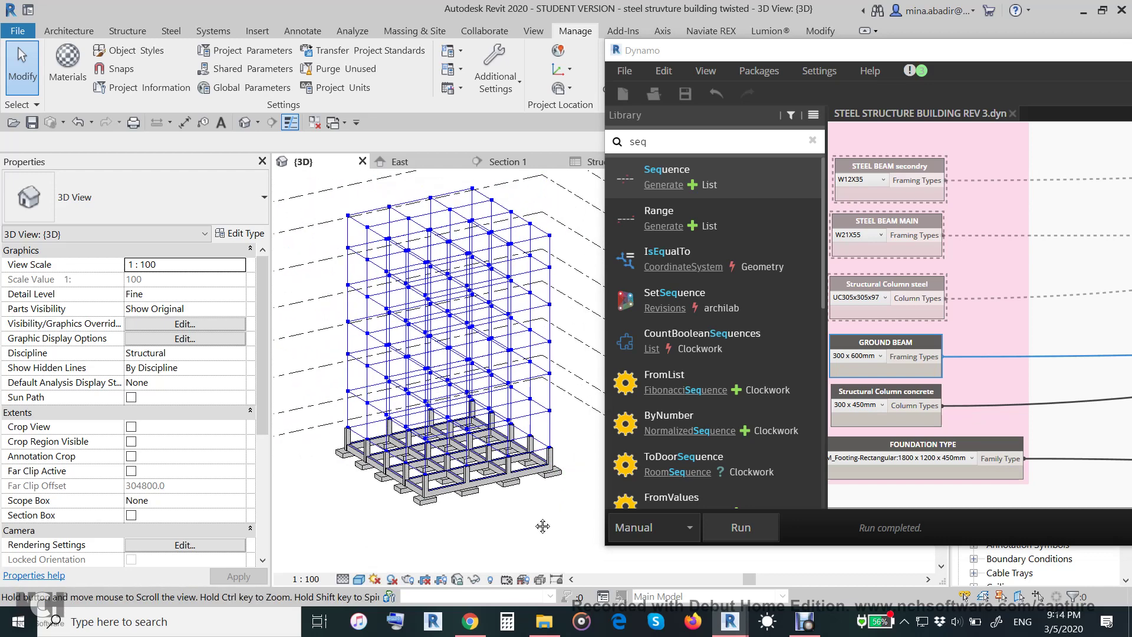
- Unfreeze the Structural Column steel node and run the graph to place the steel columns
{"action": "right_click", "coordinate": [875, 285]}
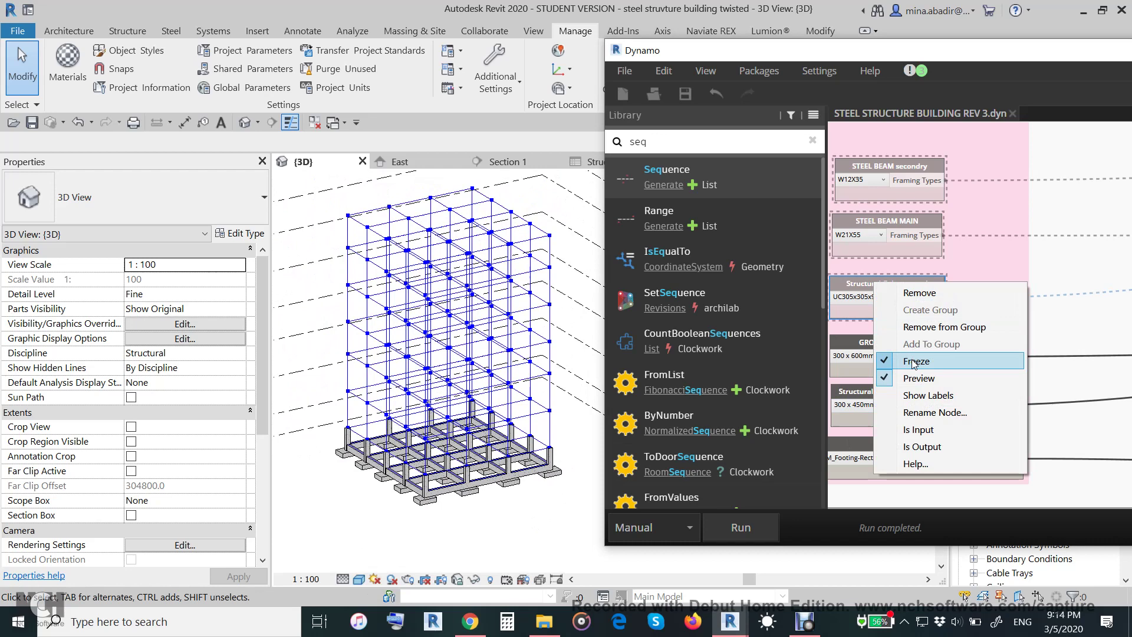
{"action": "left_click", "coordinate": [916, 364]}
{"action": "left_click", "coordinate": [751, 530]}
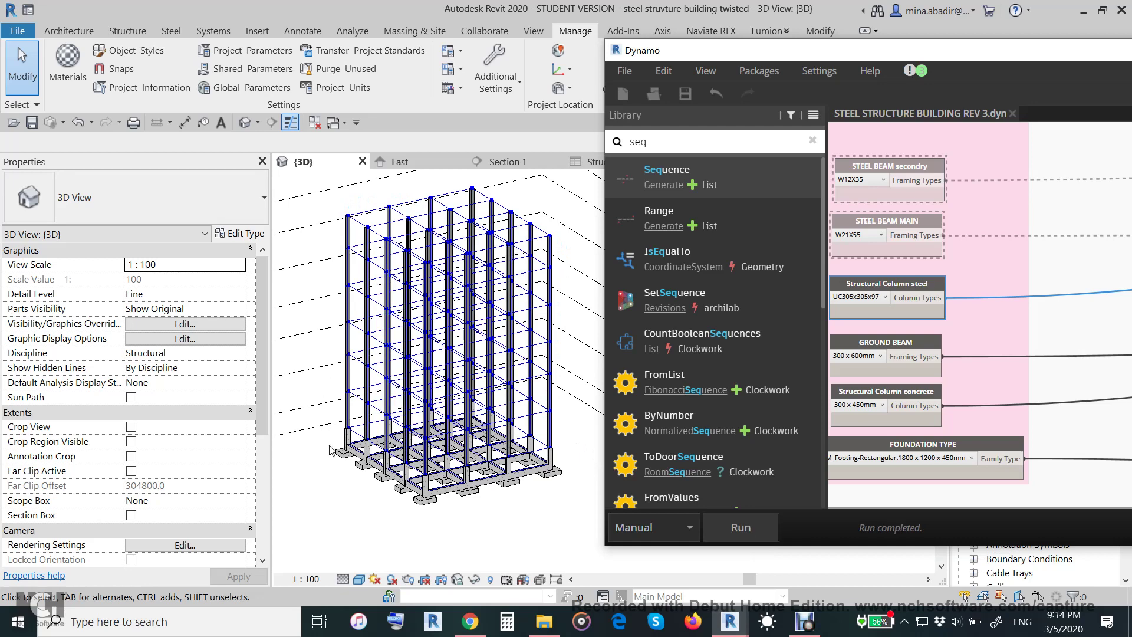
- Unfreeze the STEEL BEAM MAIN node, run the graph to place the main beams, and inspect them at the top of the frame
{"action": "left_click", "coordinate": [887, 224]}
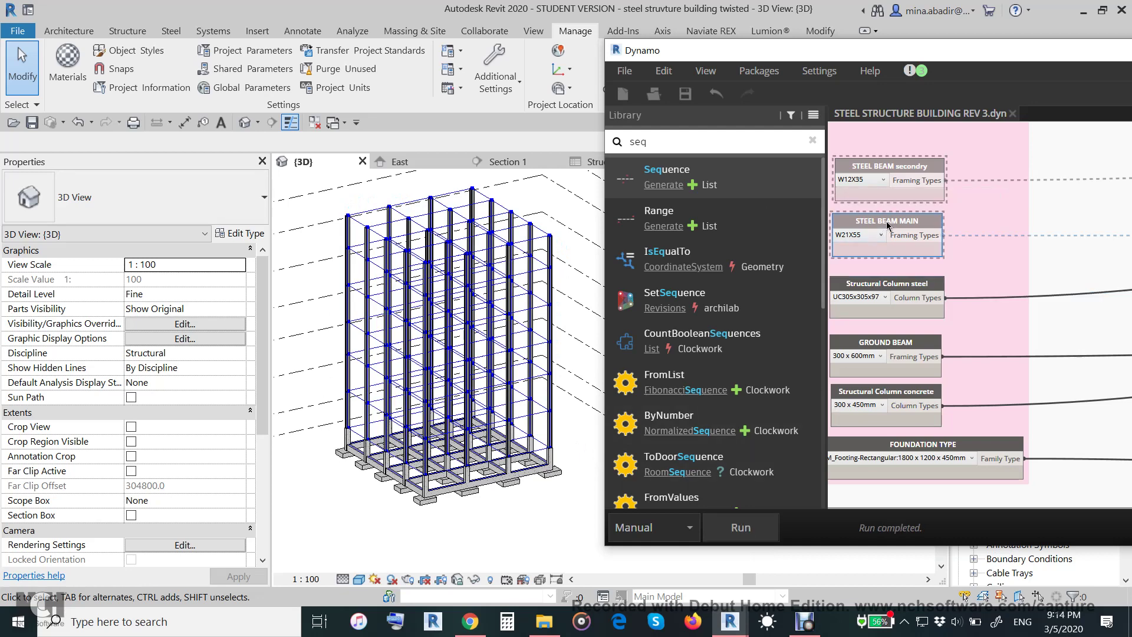
{"action": "right_click", "coordinate": [891, 223]}
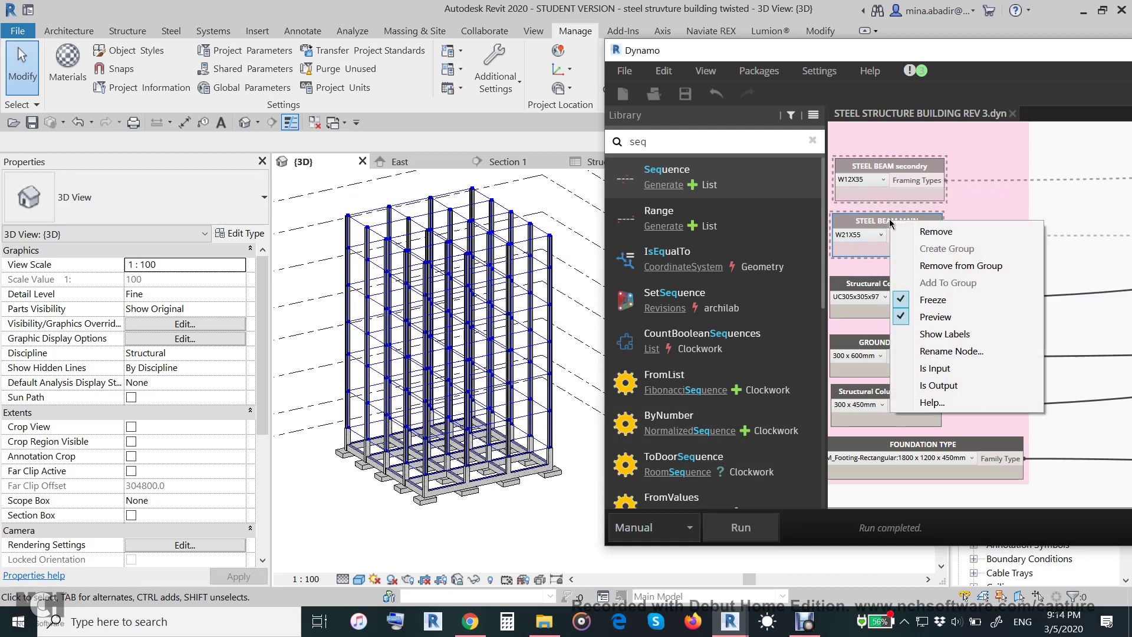
{"action": "left_click", "coordinate": [932, 299]}
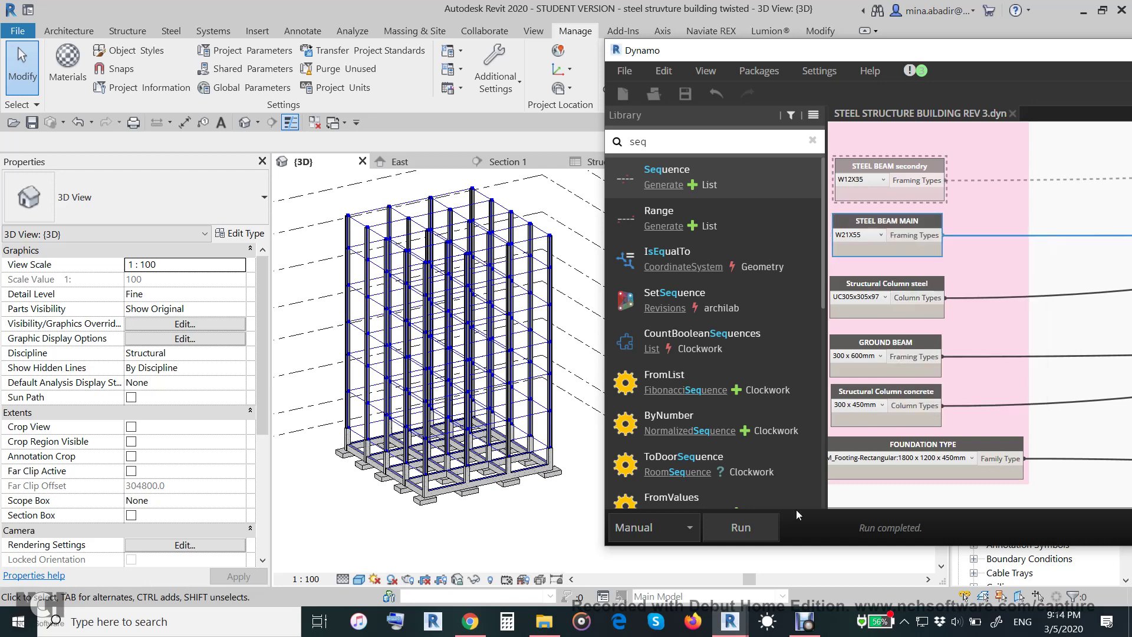
{"action": "left_click", "coordinate": [765, 537]}
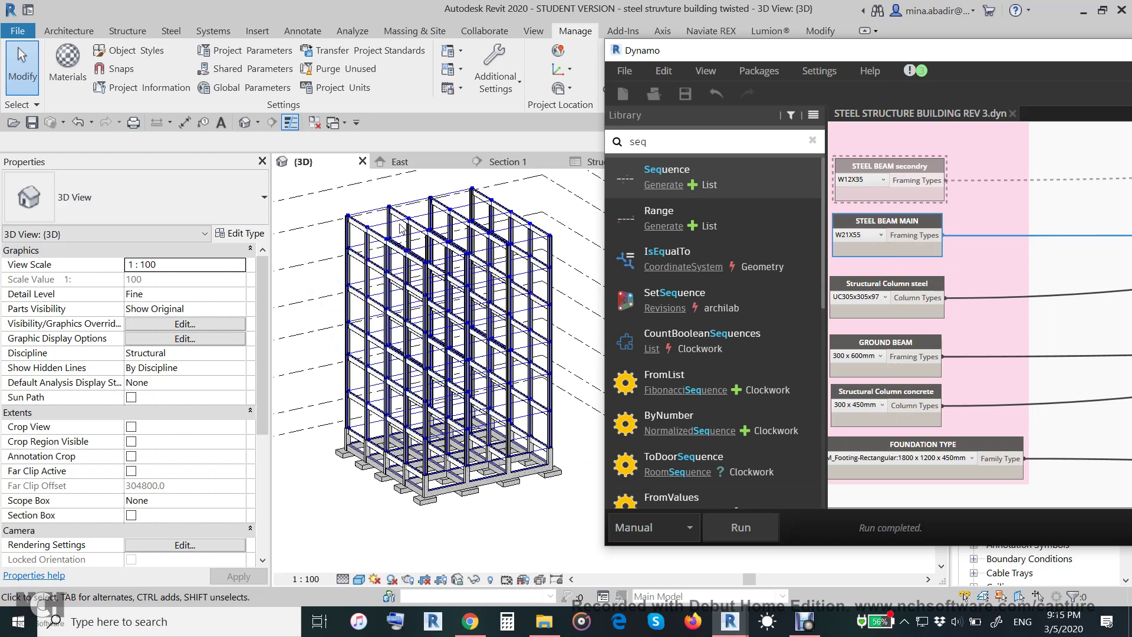
{"action": "scroll", "coordinate": [378, 290], "scroll_direction": "up", "scroll_amount": 8}
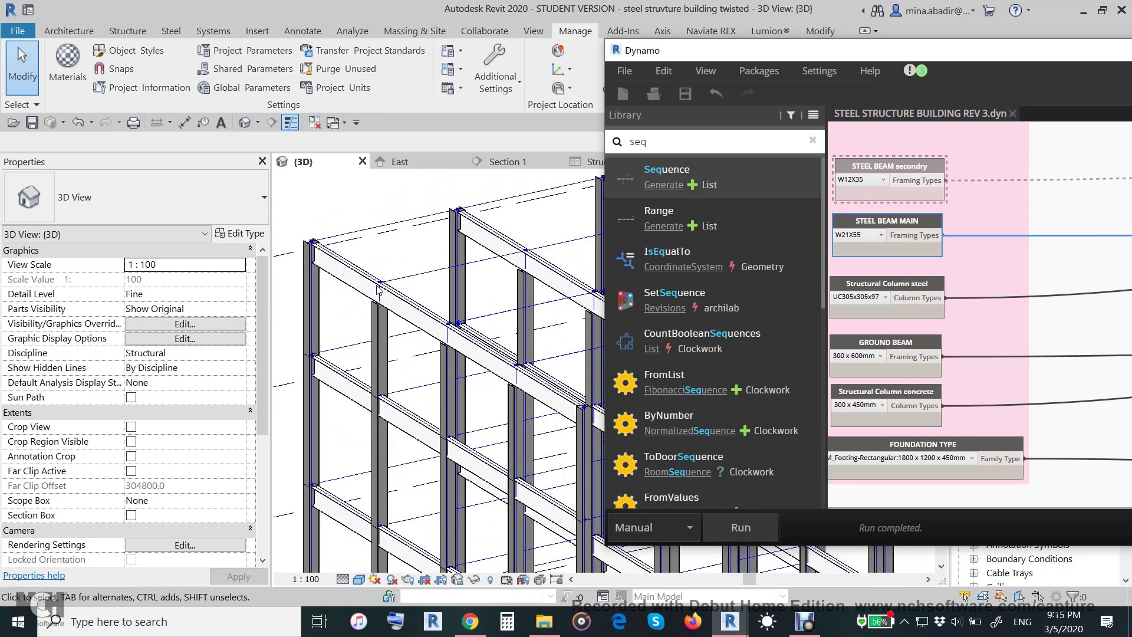
{"action": "scroll", "coordinate": [378, 290], "scroll_direction": "down", "scroll_amount": 3}
{"action": "scroll", "coordinate": [441, 271], "scroll_direction": "up", "scroll_amount": 3}
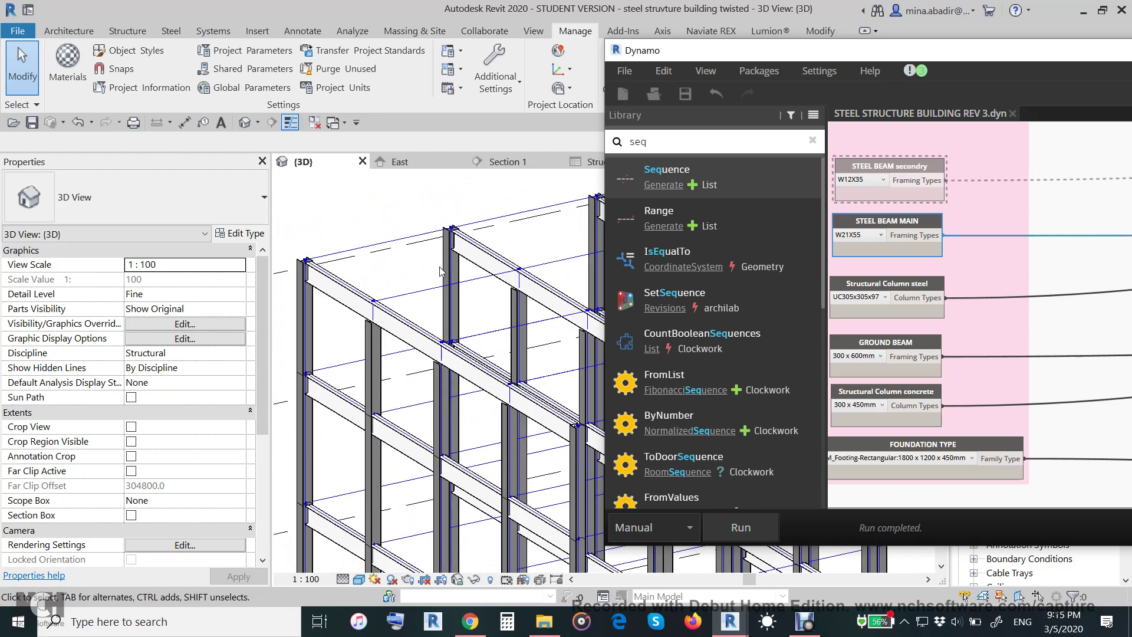
{"action": "scroll", "coordinate": [441, 271], "scroll_direction": "down", "scroll_amount": 2}
{"action": "scroll", "coordinate": [441, 271], "scroll_direction": "down", "scroll_amount": 2}
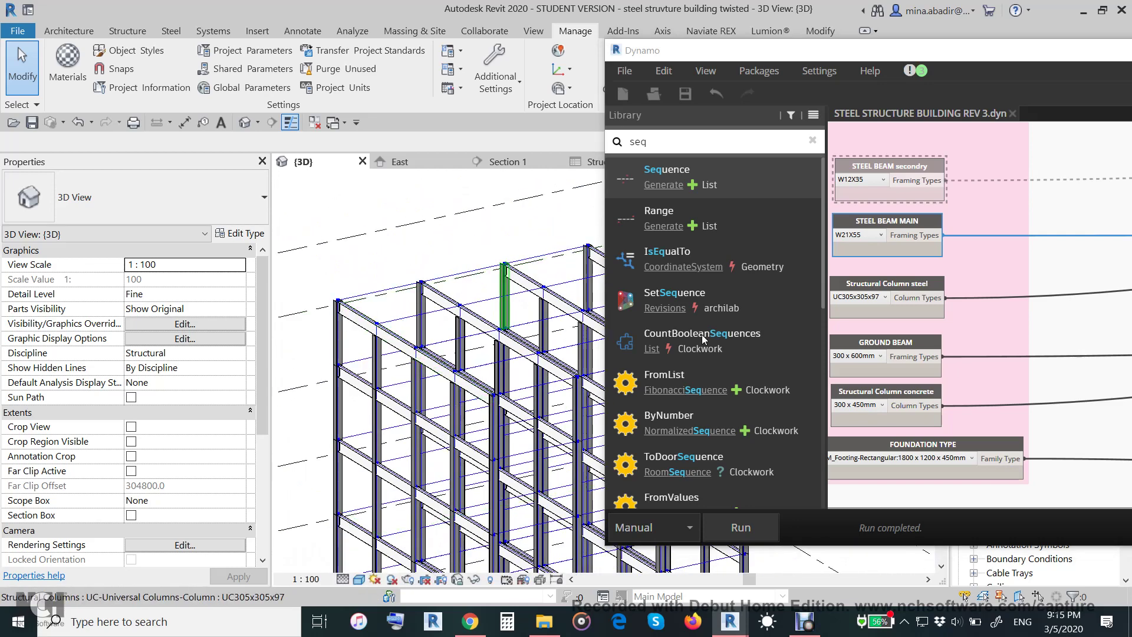
- Unfreeze the STEEL BEAM secondry node, run the graph to place the secondary beams, and inspect their connections and the whole building
{"action": "left_click", "coordinate": [879, 167]}
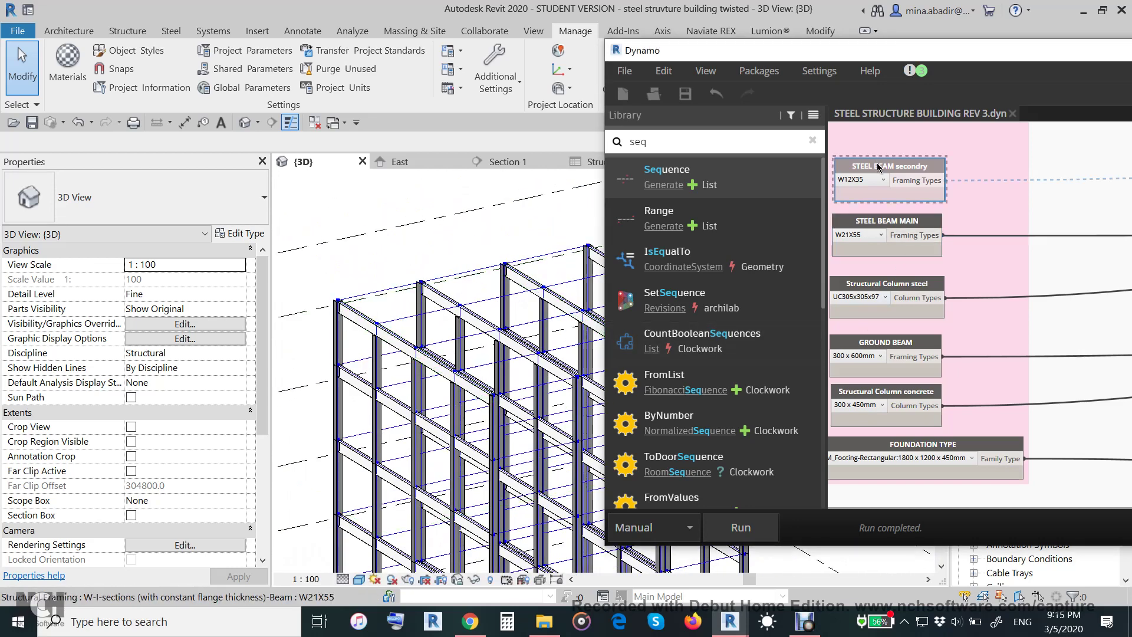
{"action": "right_click", "coordinate": [878, 167]}
{"action": "left_click", "coordinate": [923, 246]}
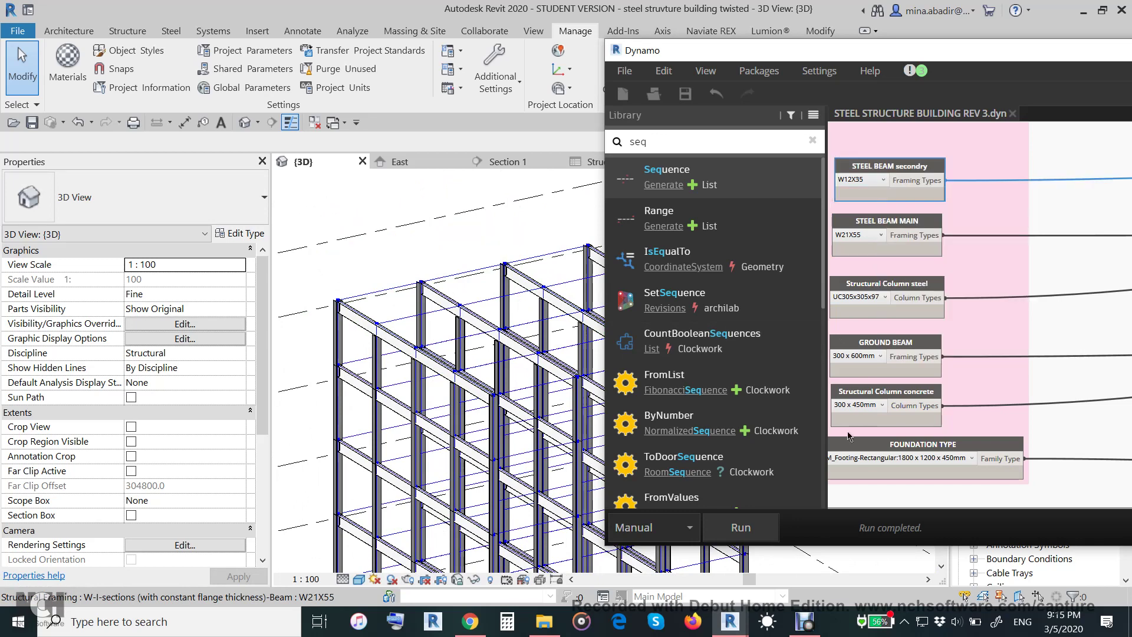
{"action": "left_click", "coordinate": [753, 527]}
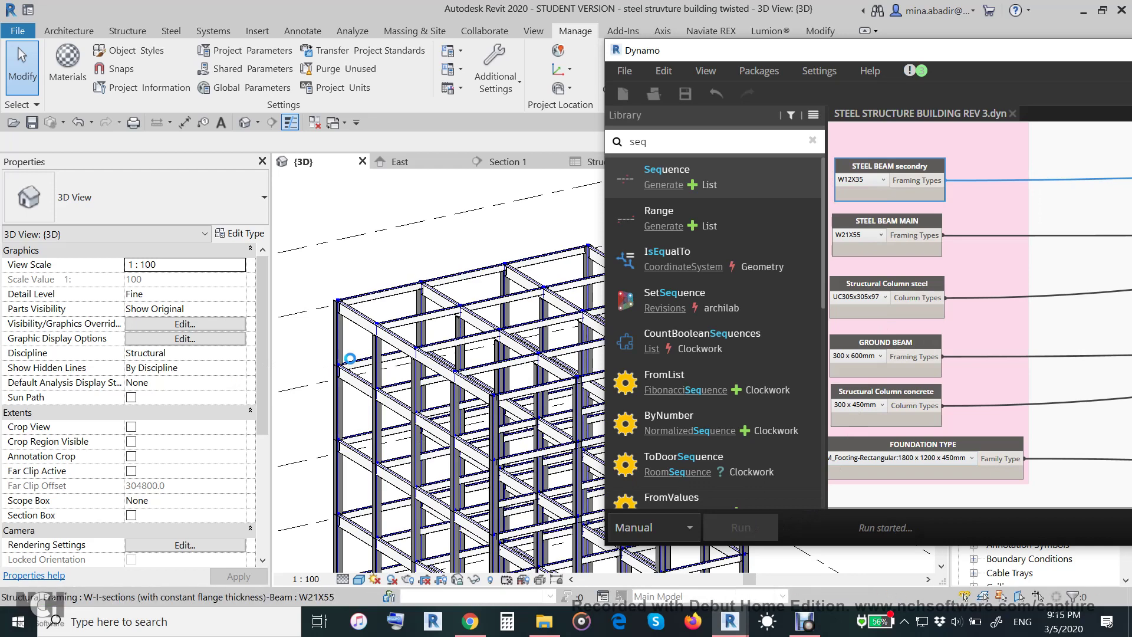
{"action": "scroll", "coordinate": [467, 319], "scroll_direction": "up", "scroll_amount": 5}
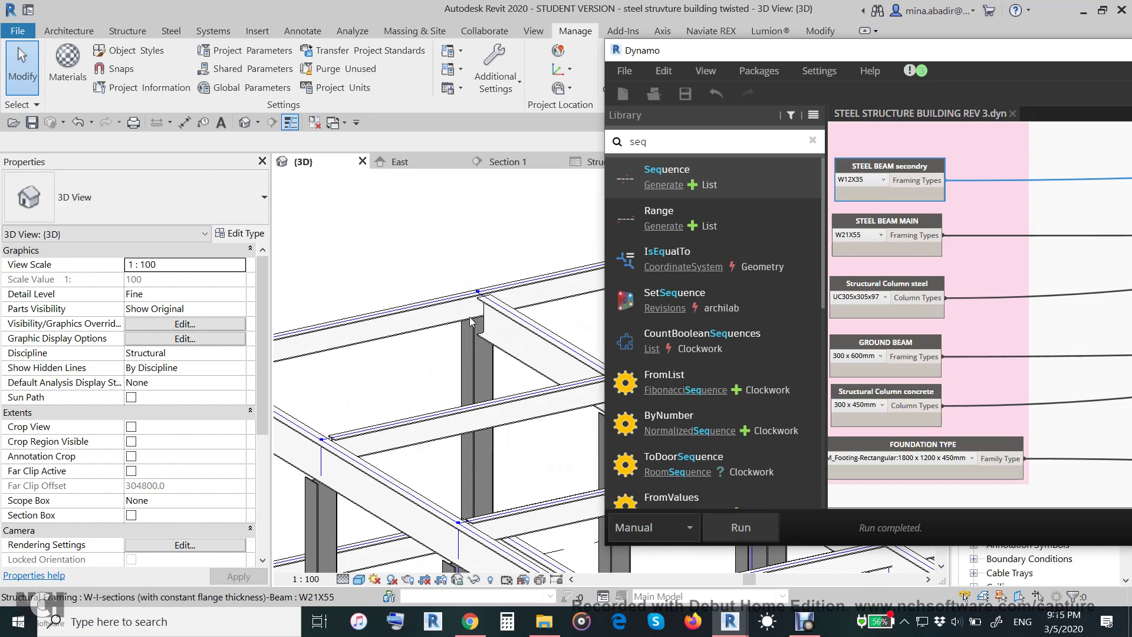
{"action": "scroll", "coordinate": [470, 320], "scroll_direction": "down", "scroll_amount": 6}
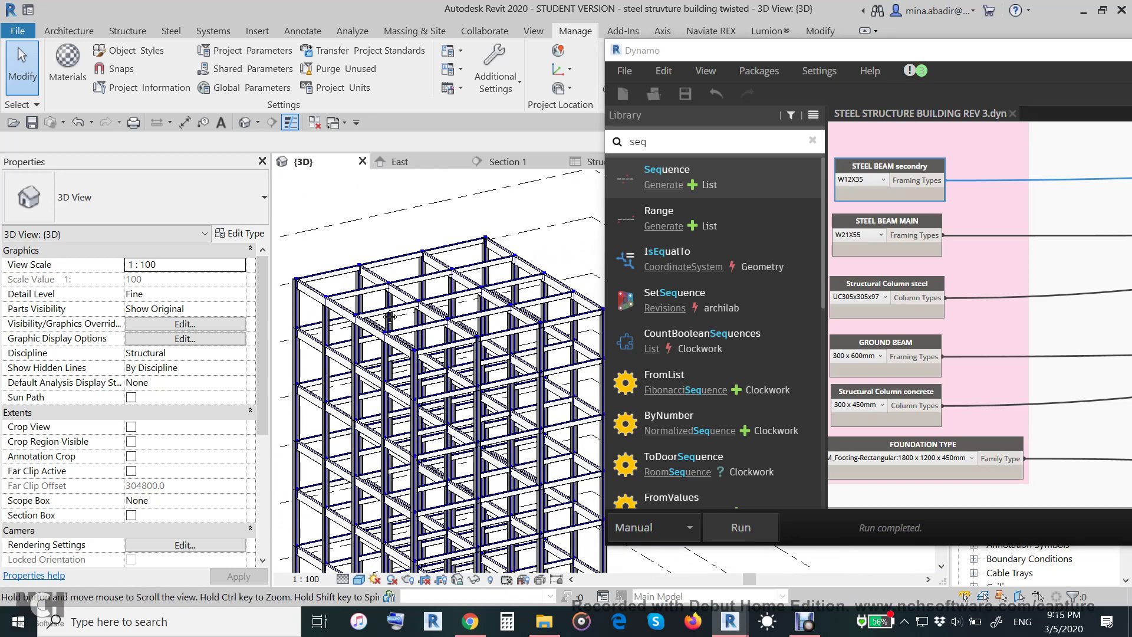
{"action": "scroll", "coordinate": [389, 317], "scroll_direction": "down", "scroll_amount": 3}
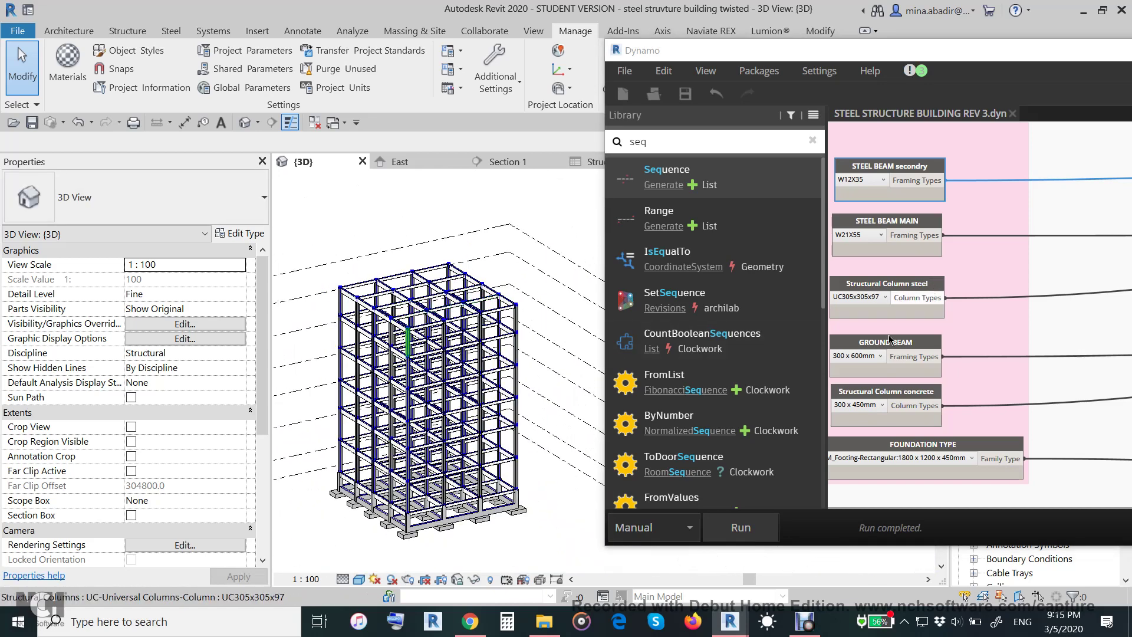
- Unfreeze the Floor Types node, run the graph to place the floor slabs, and bring the whole 3D building into view
{"action": "scroll", "coordinate": [891, 339], "scroll_direction": "down", "scroll_amount": 3}
{"action": "scroll", "coordinate": [921, 233], "scroll_direction": "up", "scroll_amount": 5}
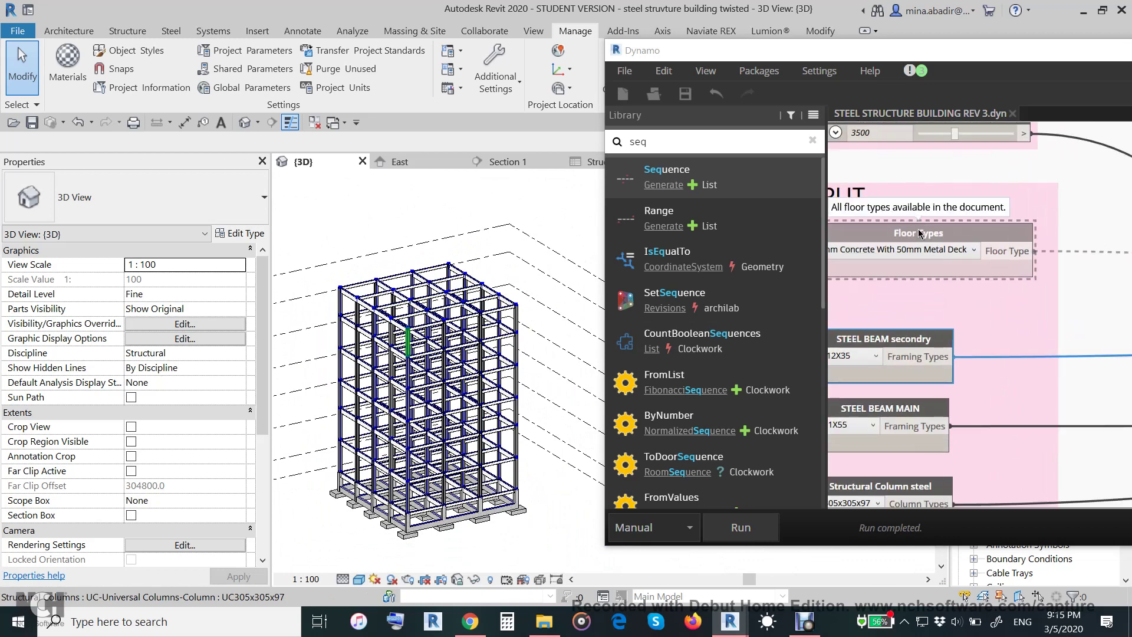
{"action": "right_click", "coordinate": [943, 237]}
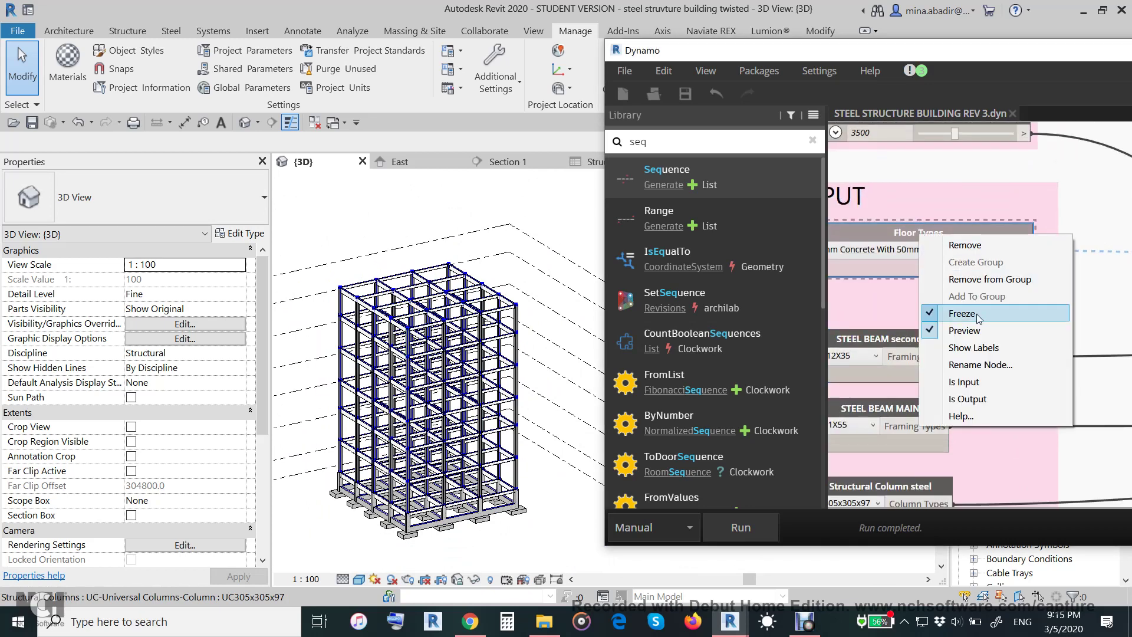
{"action": "left_click", "coordinate": [962, 313]}
{"action": "left_click", "coordinate": [741, 528]}
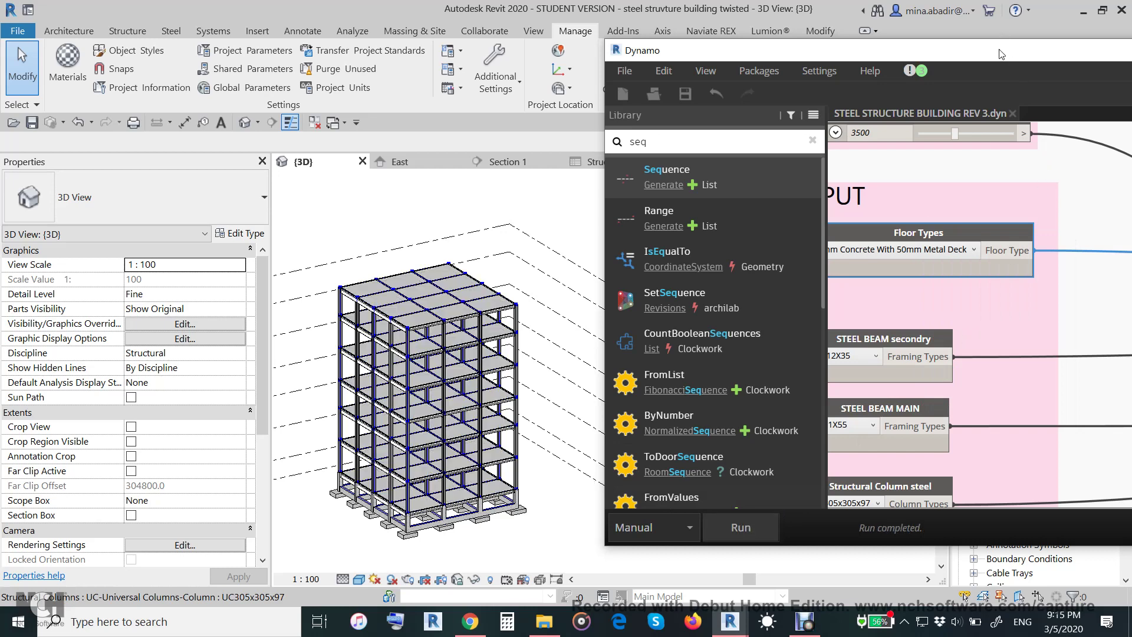
{"action": "left_click_drag", "start_coordinate": [1001, 54], "coordinate": [785, 117]}
{"action": "left_click", "coordinate": [831, 346]}
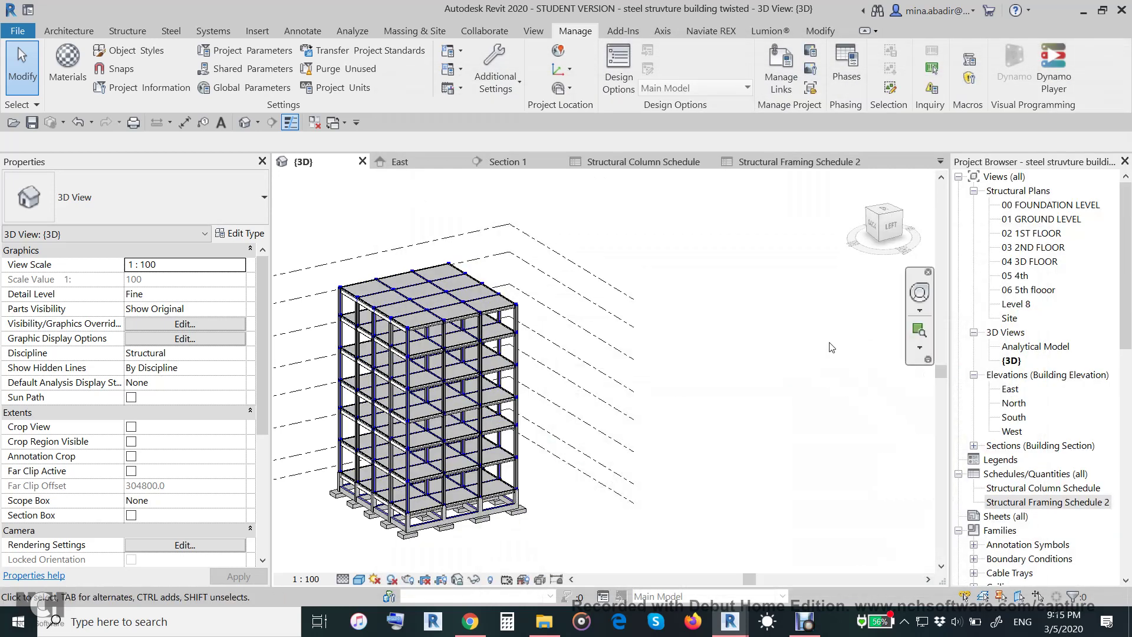
{"action": "middle_click_drag", "start_coordinate": [590, 365], "coordinate": [660, 357]}
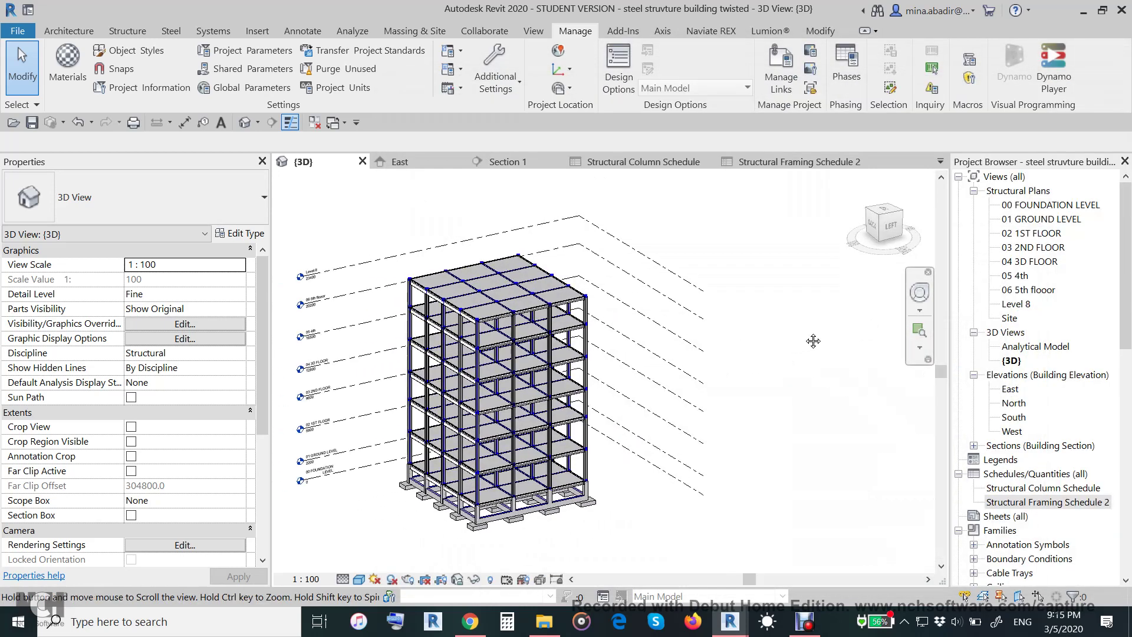
- Open the East elevation and check the level constraints of the outer steel column between 03 2ND FLOOR and 04 3D FLOOR
{"action": "left_click", "coordinate": [441, 161]}
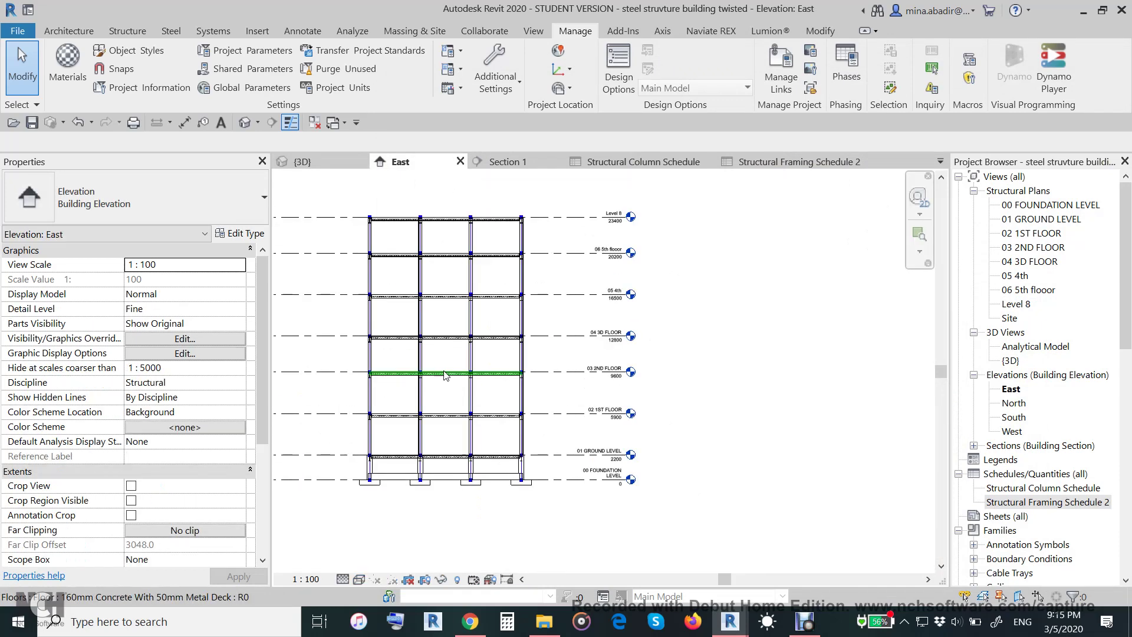
{"action": "scroll", "coordinate": [445, 375], "scroll_direction": "up", "scroll_amount": 3}
{"action": "middle_click_drag", "start_coordinate": [533, 401], "coordinate": [575, 403]}
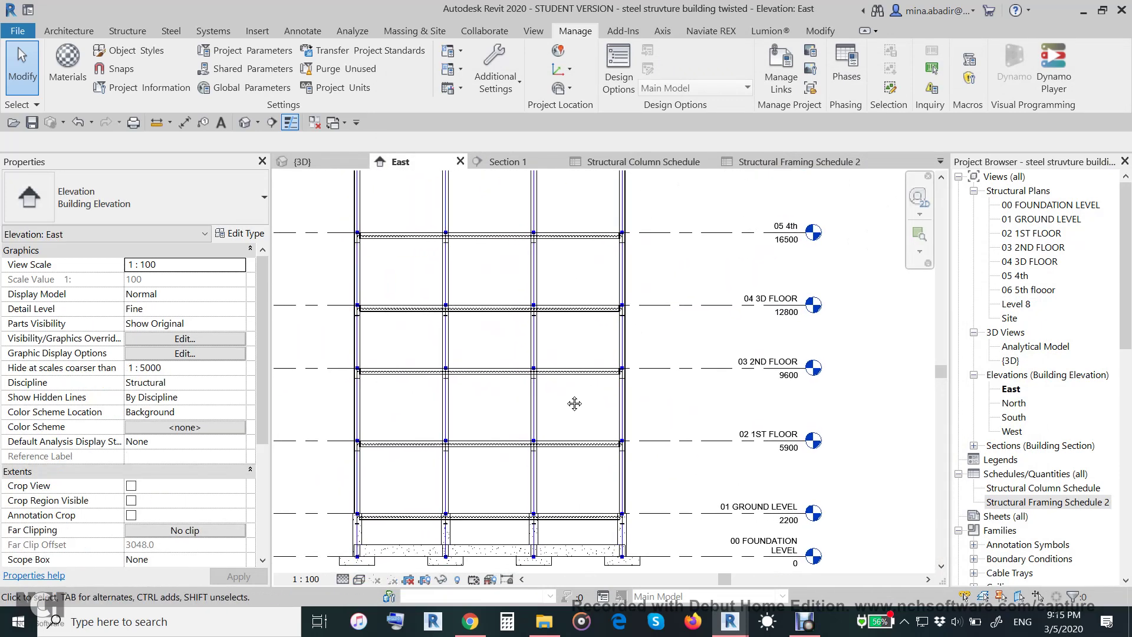
{"action": "scroll", "coordinate": [635, 319], "scroll_direction": "up", "scroll_amount": 2}
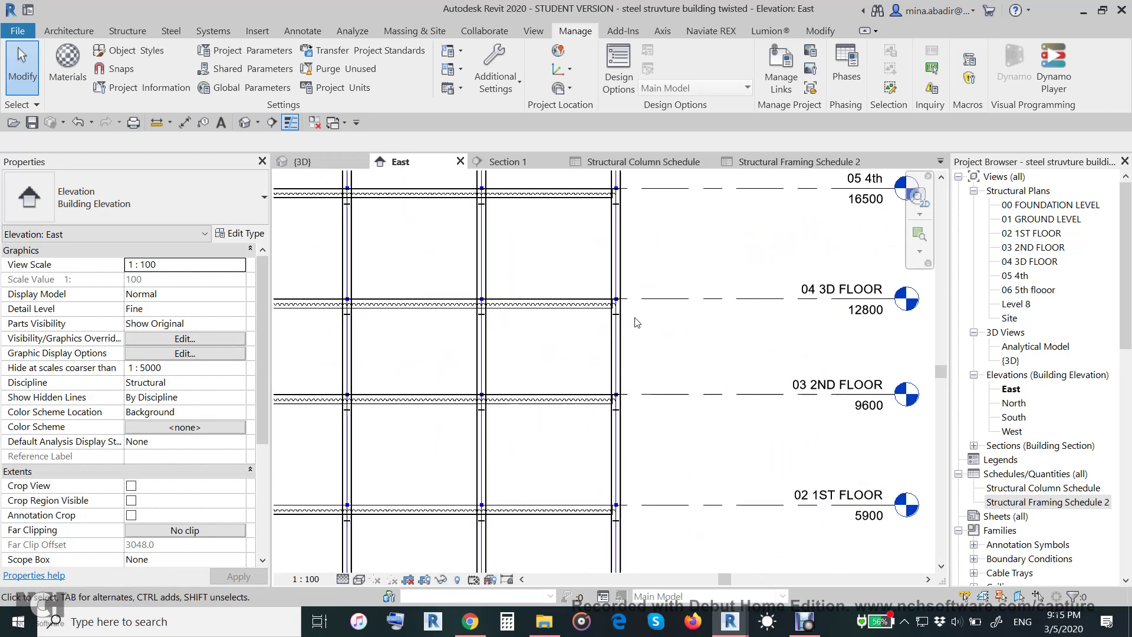
{"action": "left_click", "coordinate": [621, 349]}
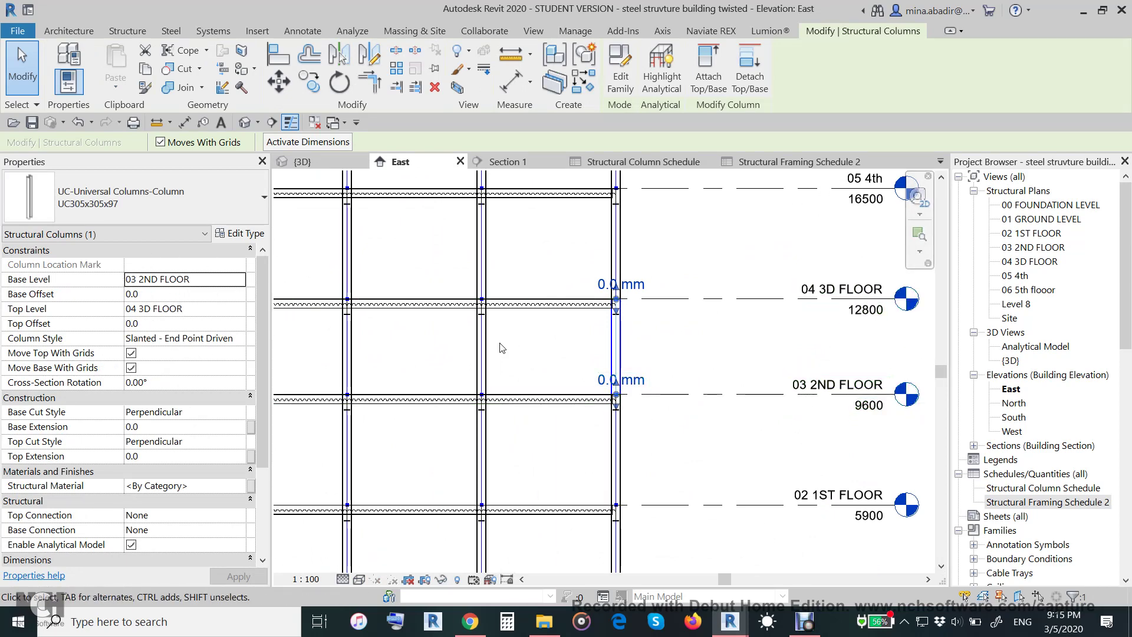
{"action": "key", "text": "Escape"}
- Inspect the W21X55 main beam at the 04 3D FLOOR column joint and check its reference level and offsets
{"action": "scroll", "coordinate": [482, 312], "scroll_direction": "up", "scroll_amount": 2}
{"action": "scroll", "coordinate": [483, 313], "scroll_direction": "up", "scroll_amount": 5}
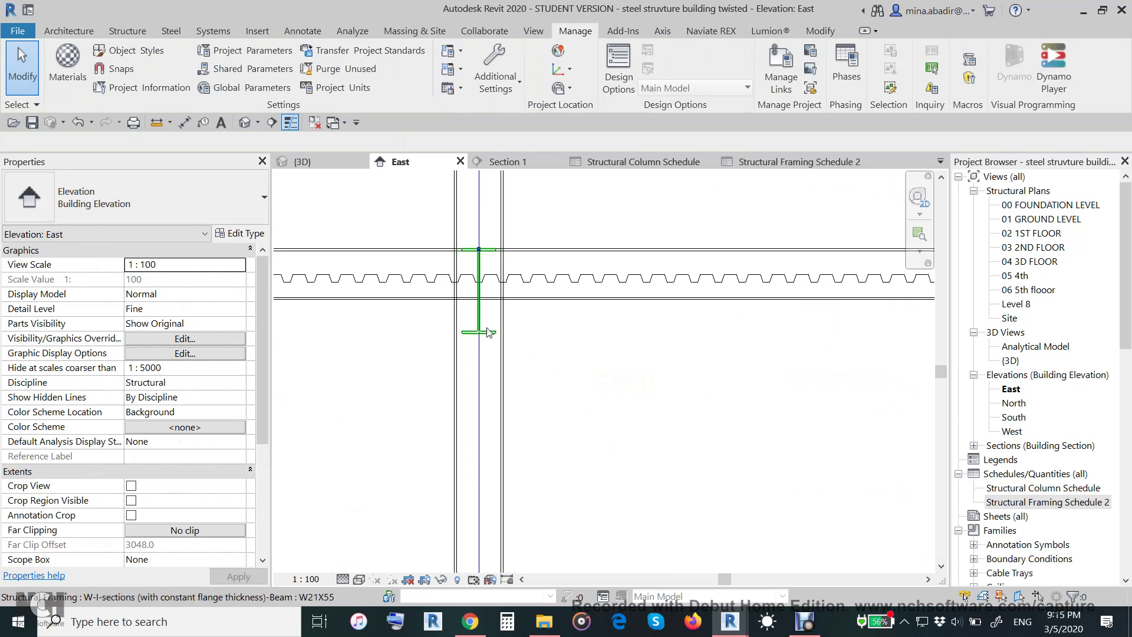
{"action": "left_click", "coordinate": [490, 331]}
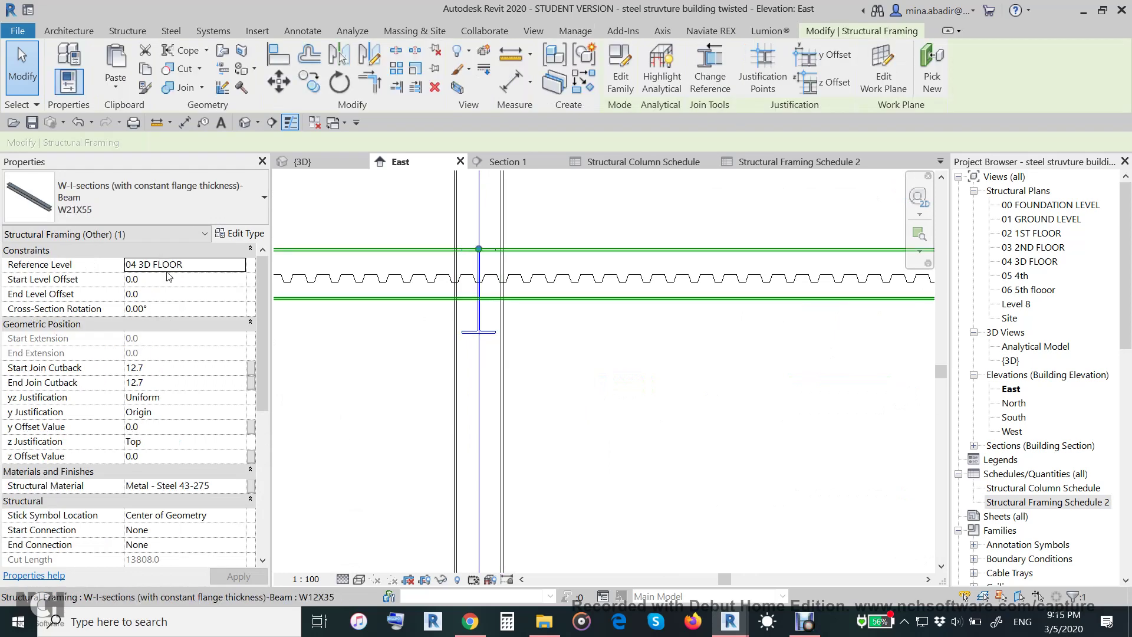
{"action": "scroll", "coordinate": [522, 382], "scroll_direction": "down", "scroll_amount": 5}
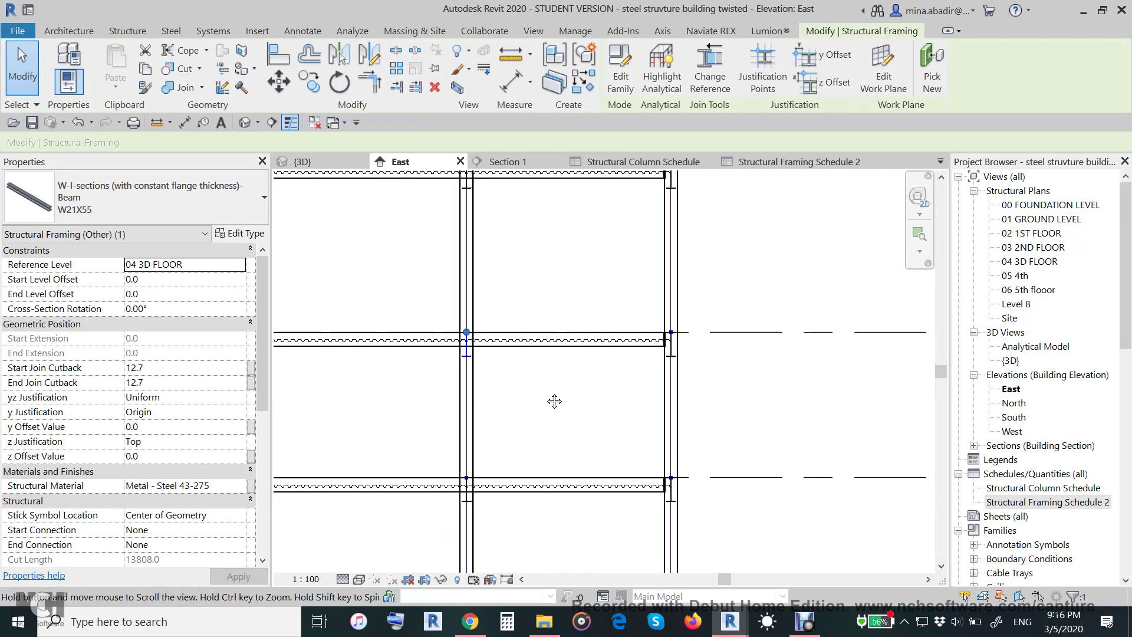
{"action": "scroll", "coordinate": [521, 382], "scroll_direction": "down", "scroll_amount": 2}
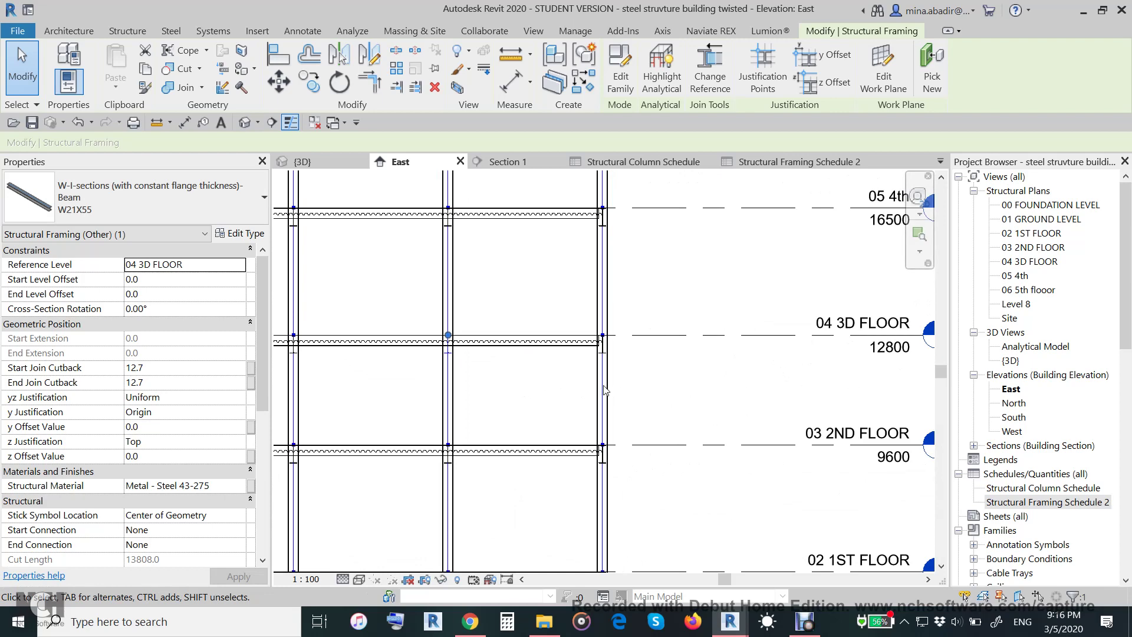
{"action": "left_click", "coordinate": [488, 382]}
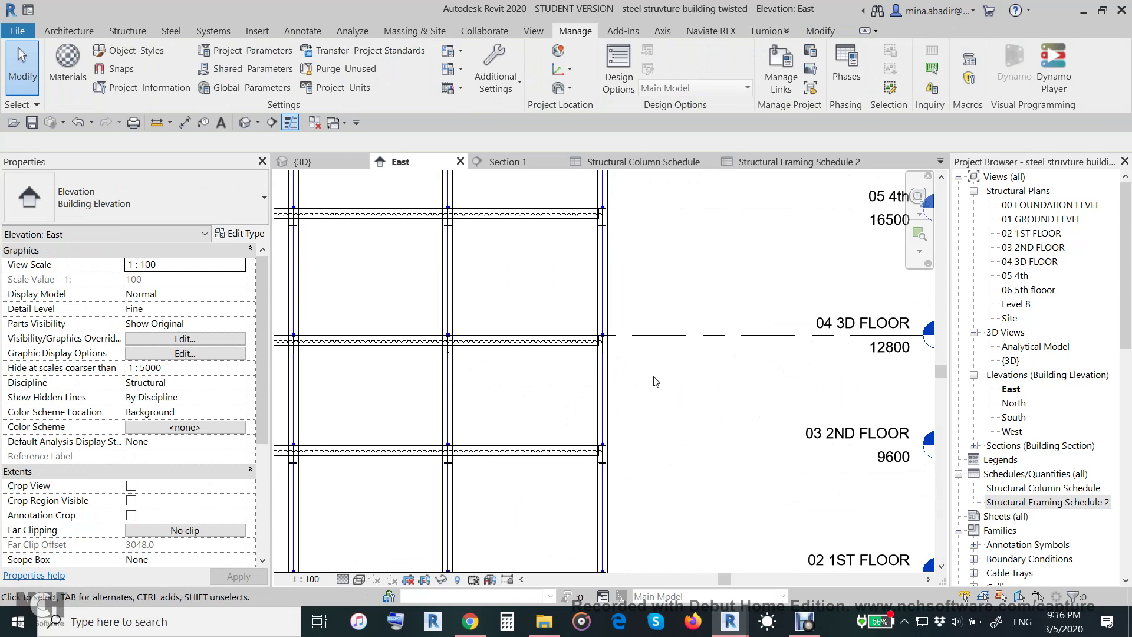
- Examine the metal deck floor slab at 04 3D FLOOR, checking its properties and how it meets the beams and columns
{"action": "scroll", "coordinate": [657, 381], "scroll_direction": "down", "scroll_amount": 2}
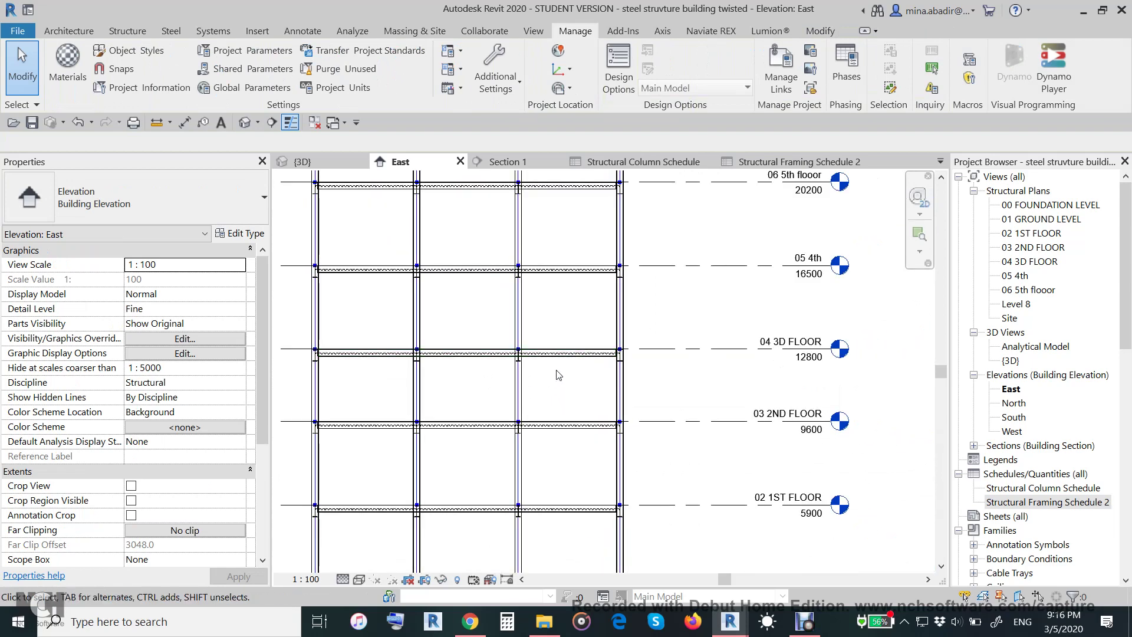
{"action": "middle_click_drag", "start_coordinate": [715, 384], "coordinate": [748, 356]}
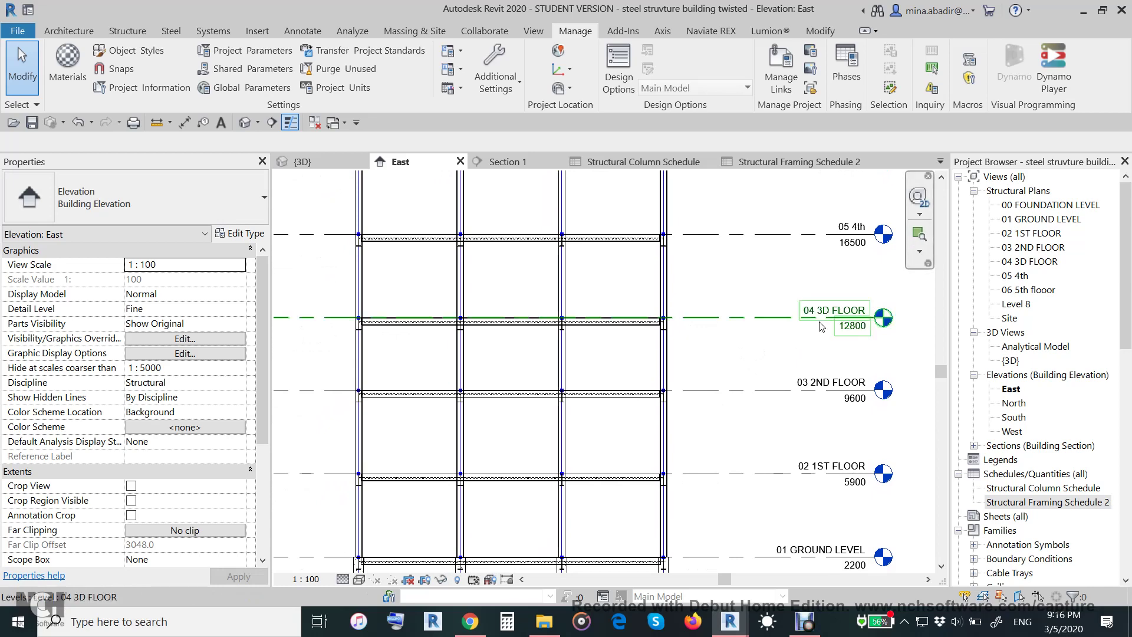
{"action": "scroll", "coordinate": [779, 354], "scroll_direction": "down", "scroll_amount": 1}
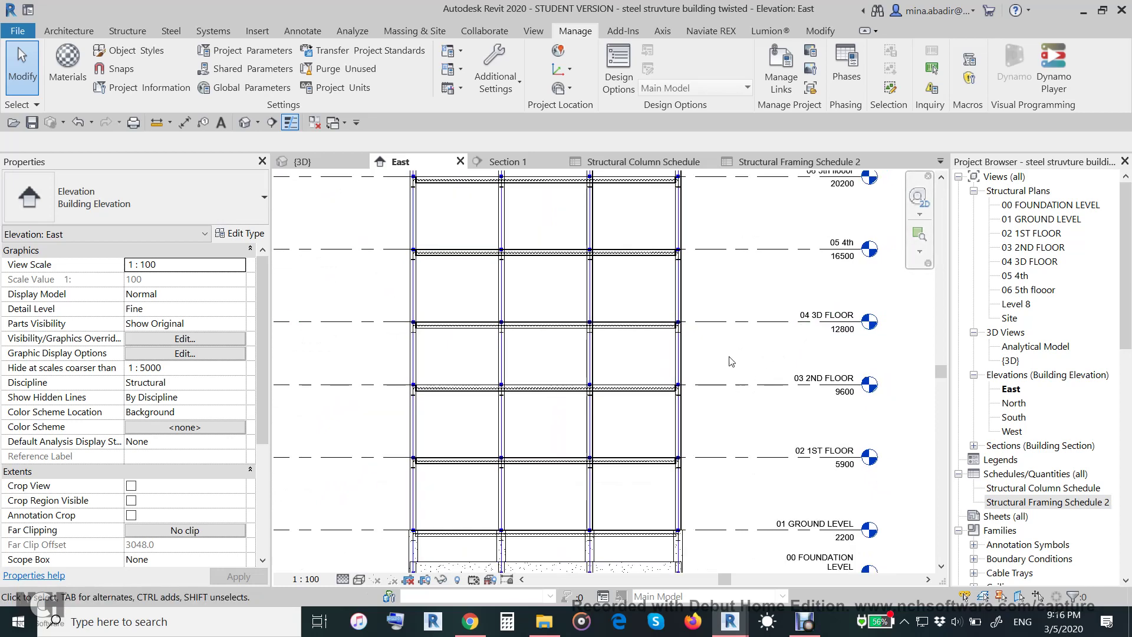
{"action": "middle_click_drag", "start_coordinate": [732, 360], "coordinate": [730, 426]}
{"action": "scroll", "coordinate": [644, 395], "scroll_direction": "up", "scroll_amount": 5}
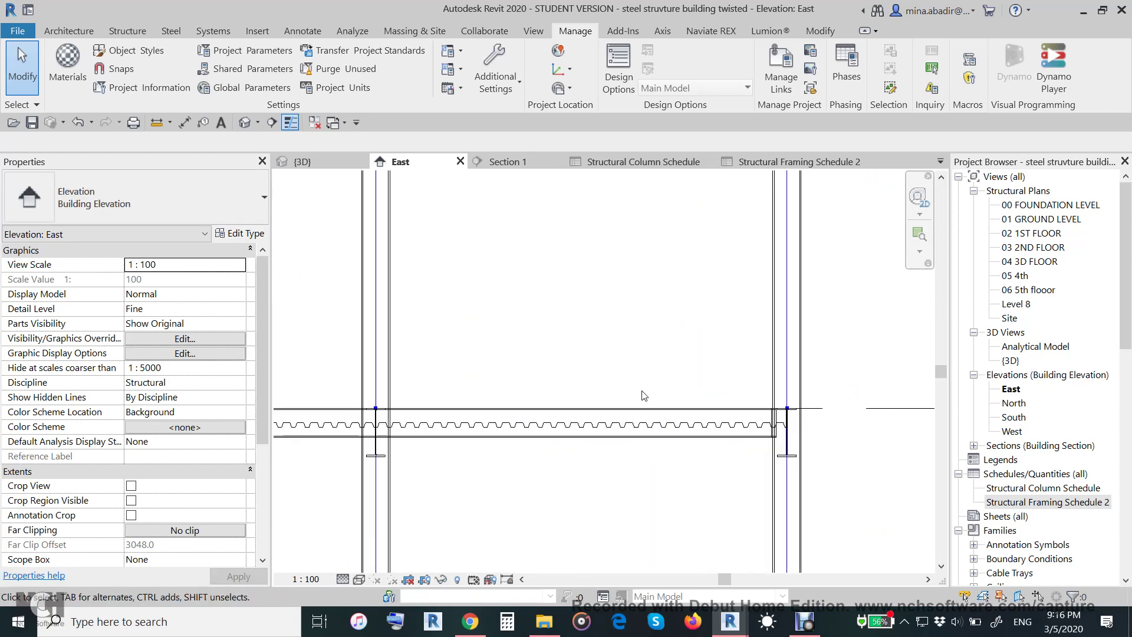
{"action": "scroll", "coordinate": [646, 394], "scroll_direction": "up", "scroll_amount": 2}
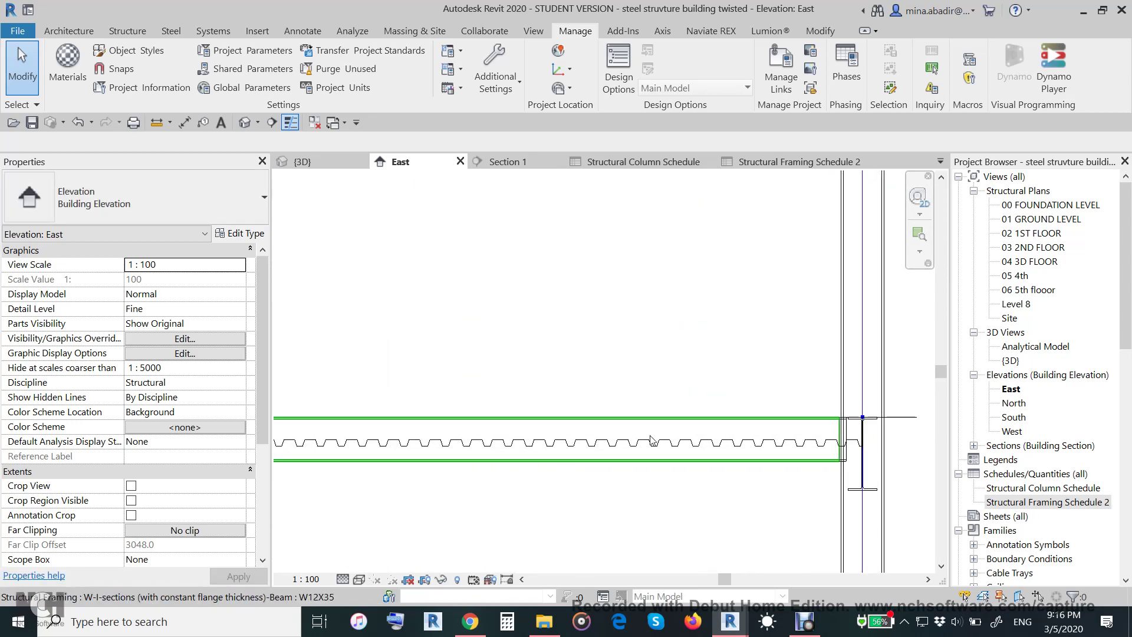
{"action": "left_click", "coordinate": [731, 457]}
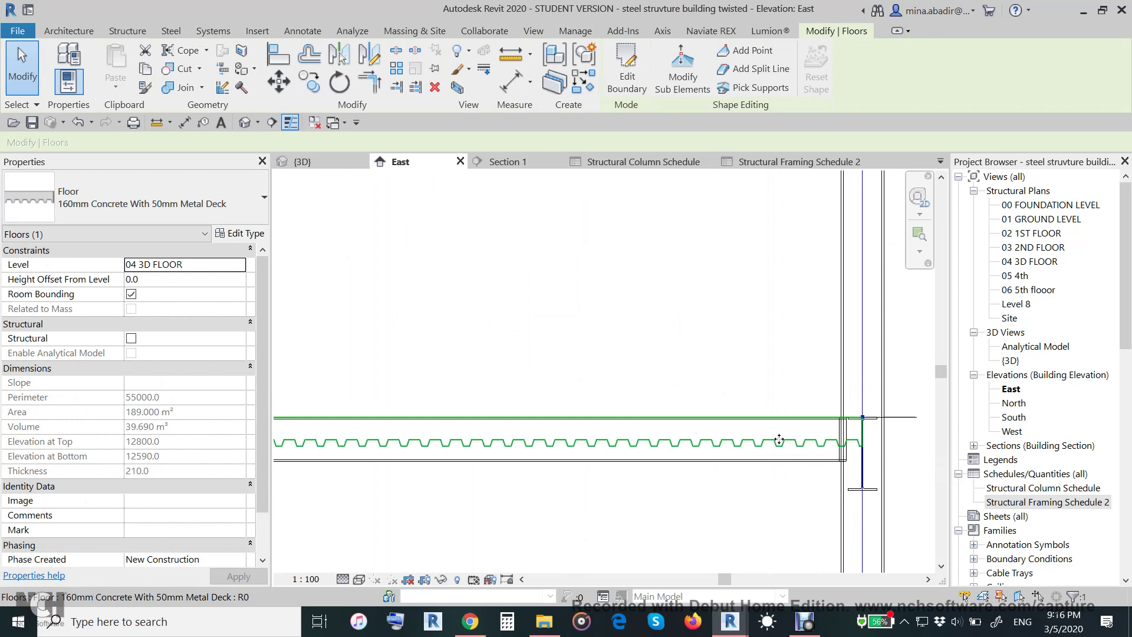
{"action": "scroll", "coordinate": [608, 339], "scroll_direction": "down", "scroll_amount": 2}
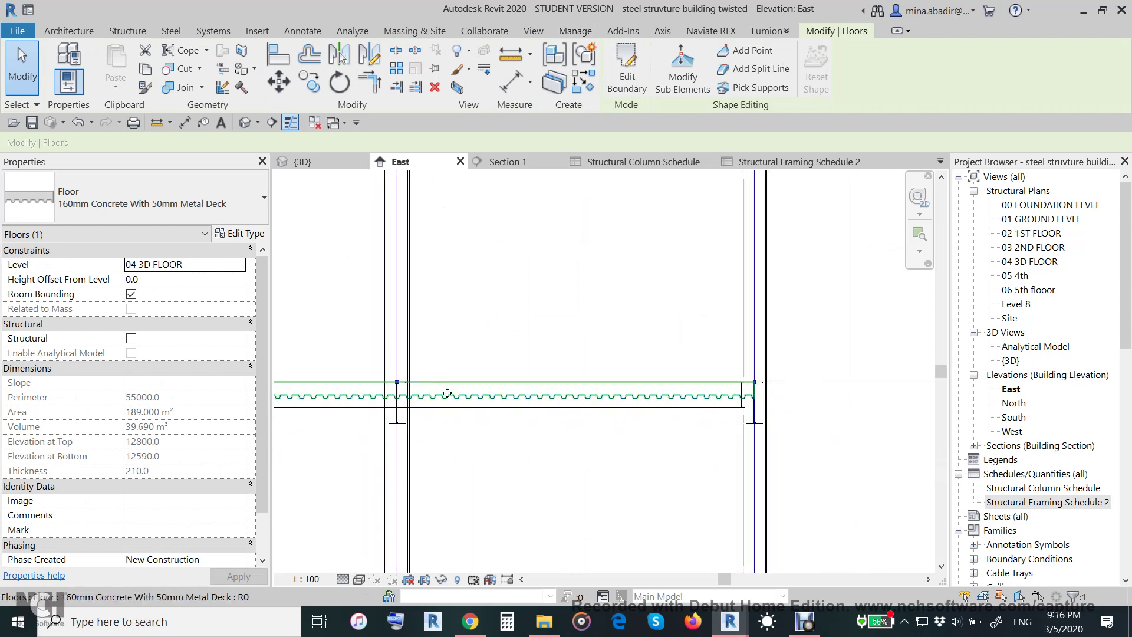
{"action": "scroll", "coordinate": [738, 419], "scroll_direction": "up", "scroll_amount": 4}
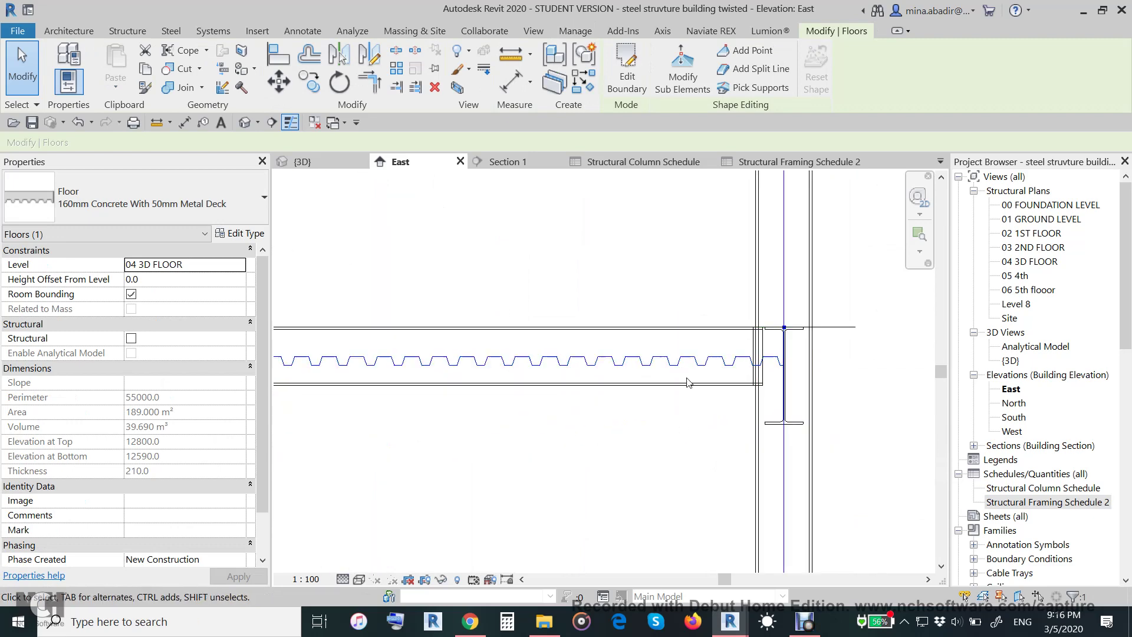
{"action": "scroll", "coordinate": [688, 382], "scroll_direction": "down", "scroll_amount": 5}
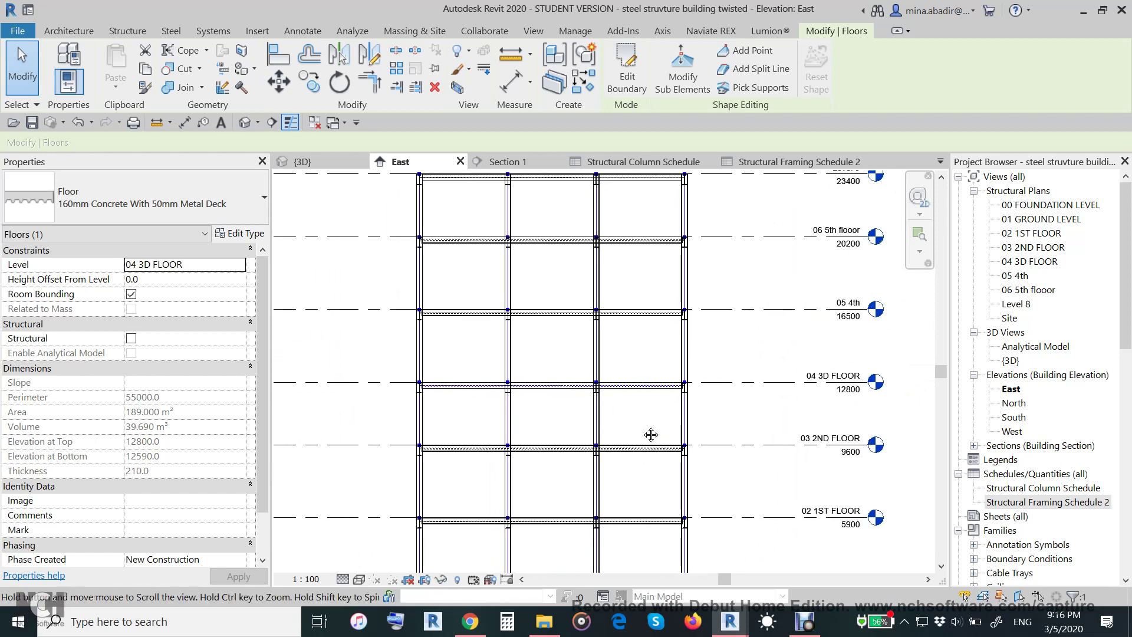
- Review the quantities in the Structural Column Schedule and Structural Framing Schedule 2
{"action": "left_click", "coordinate": [322, 163]}
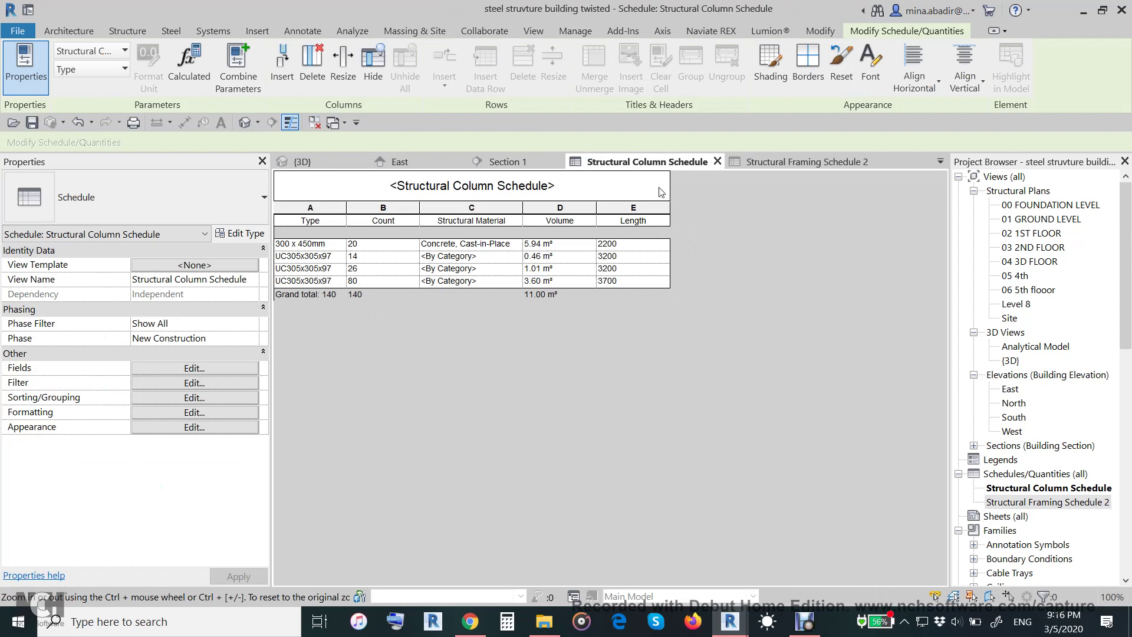
{"action": "left_click", "coordinate": [787, 160]}
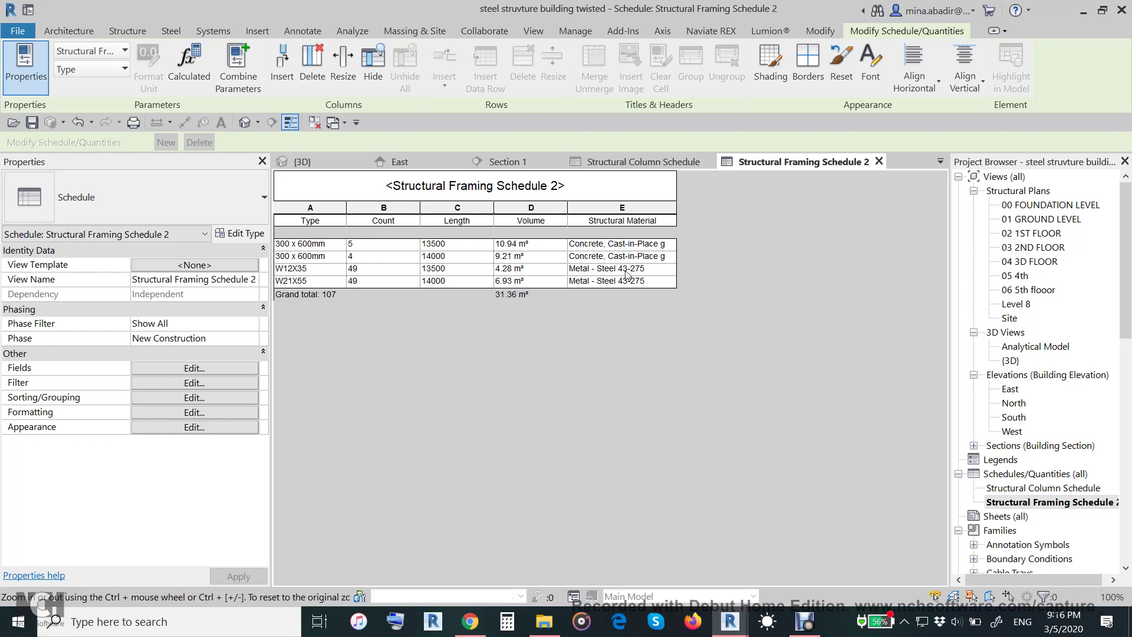
{"action": "left_click", "coordinate": [806, 621]}
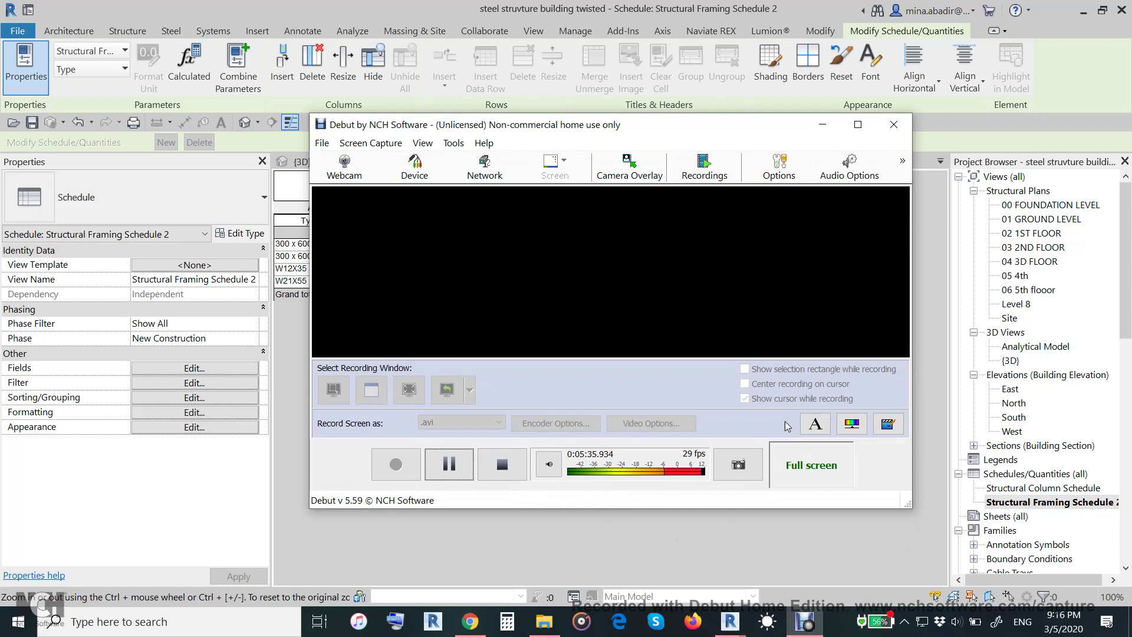
{"action": "left_click", "coordinate": [823, 125]}
- Return to the 3D view, dismiss the save reminder without saving, and view the completed building
{"action": "left_click", "coordinate": [330, 160]}
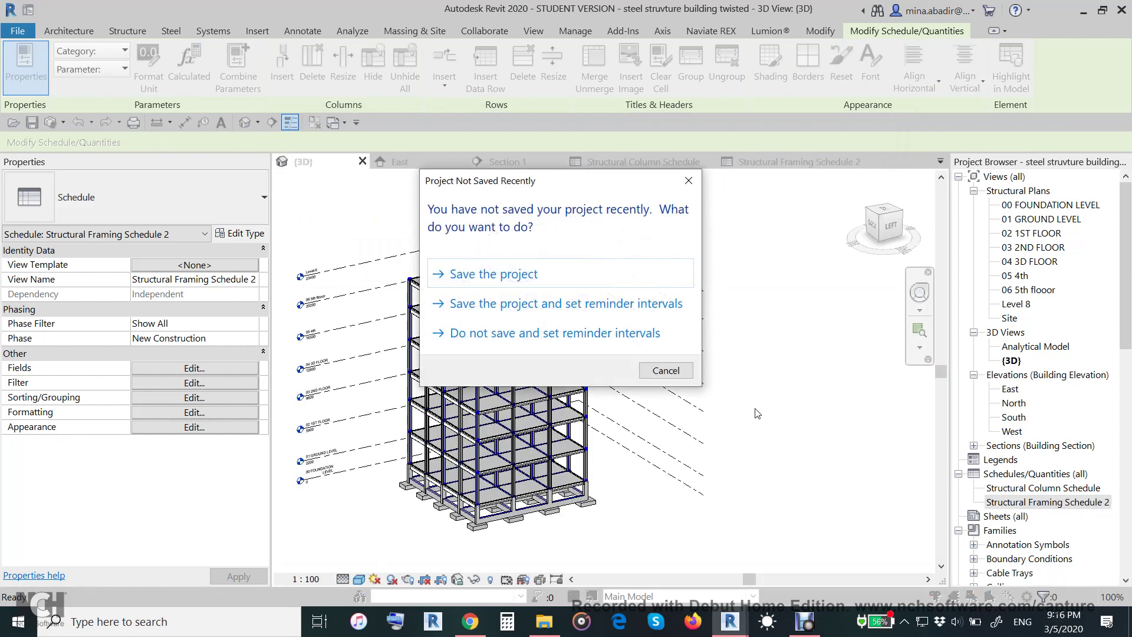
{"action": "left_click", "coordinate": [666, 370]}
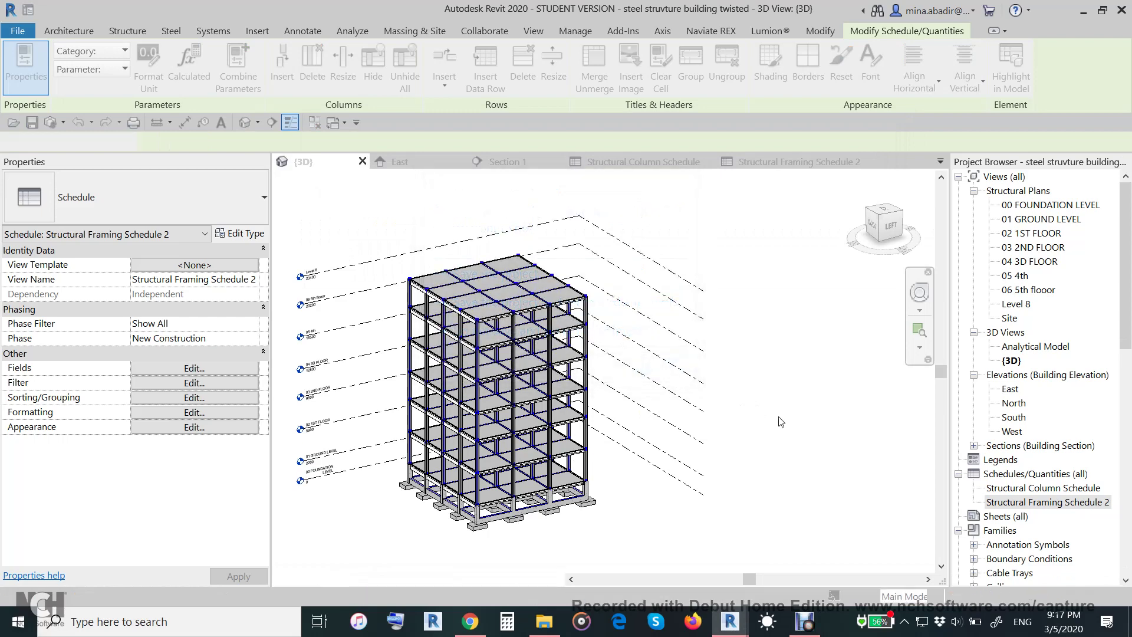
{"action": "middle_click_drag", "start_coordinate": [780, 434], "coordinate": [811, 403]}
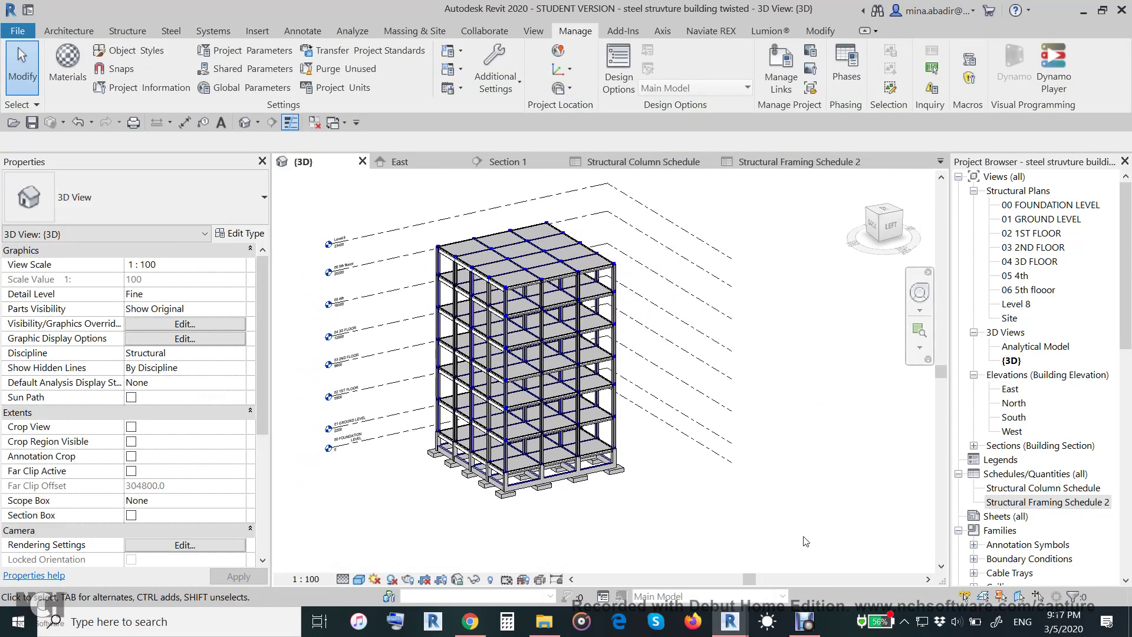